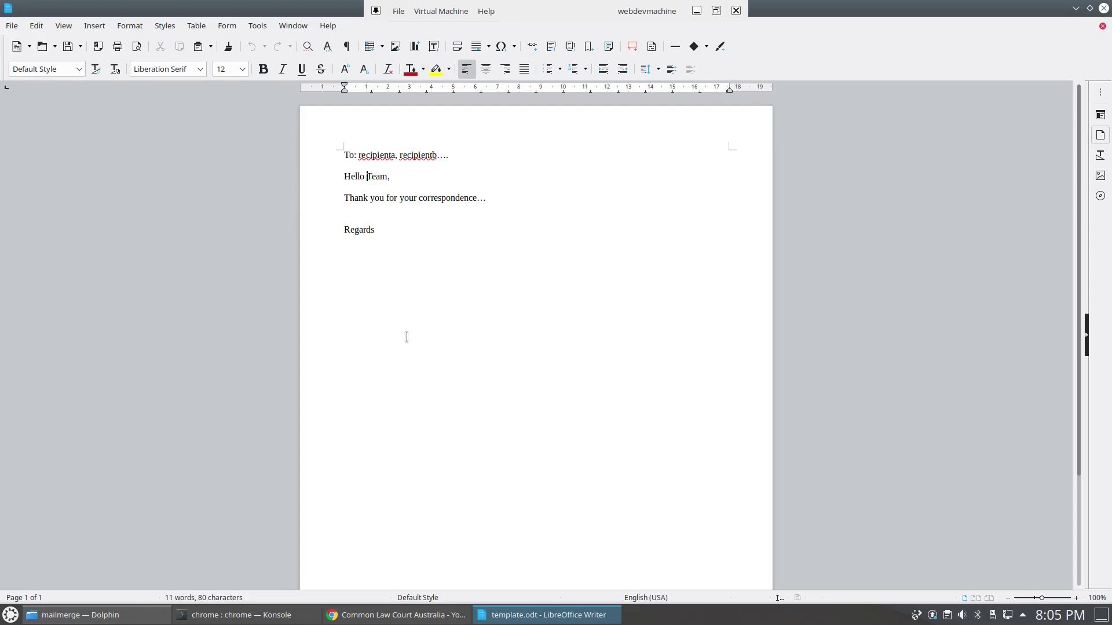
# Replace "Team," in the greeting line with "recipienta,".
pyautogui.hotkey('shift', 'End')
pyautogui.write('recipient')
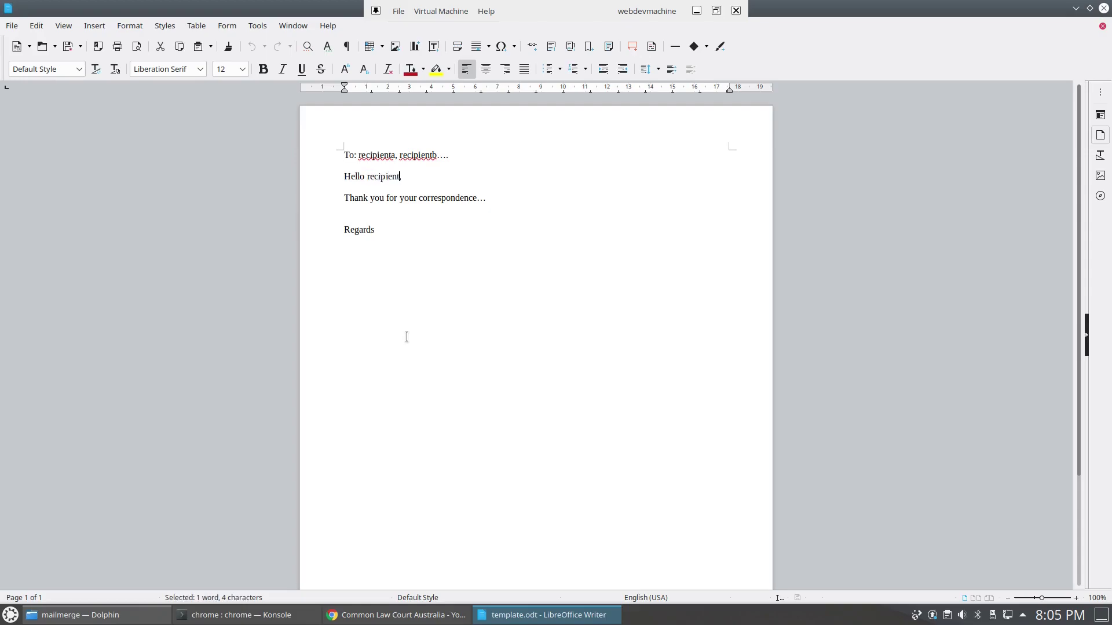
pyautogui.write('a,')
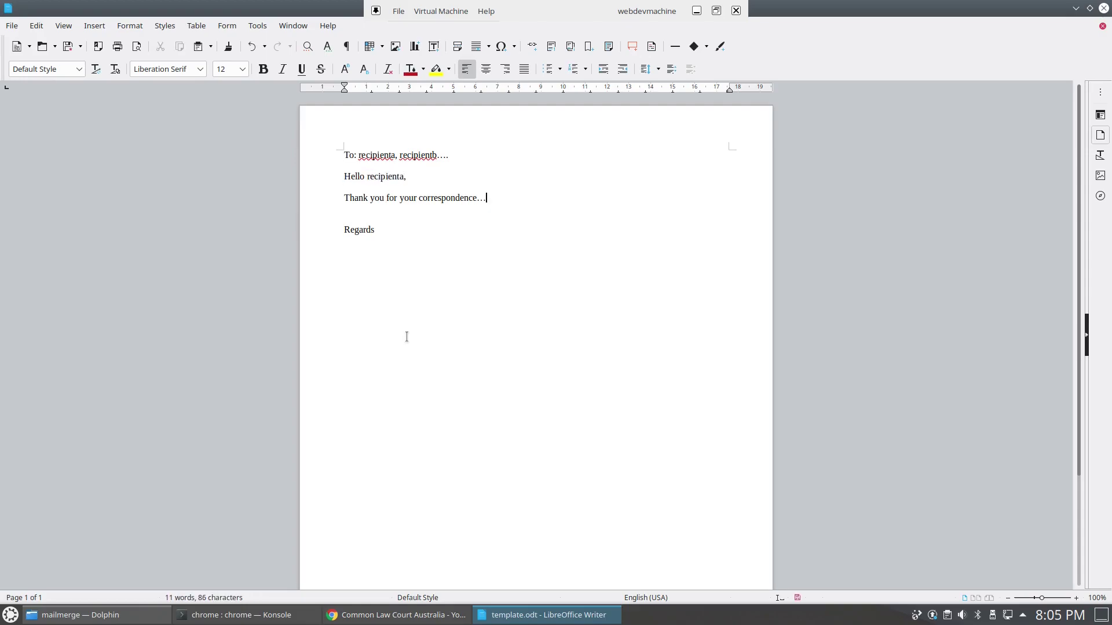
# Insert "about your property at" and the property's street address before the ellipsis in the thank-you sentence, and save the letter.
pyautogui.press('Left')
pyautogui.press('Left')
pyautogui.write('about your property at 5')
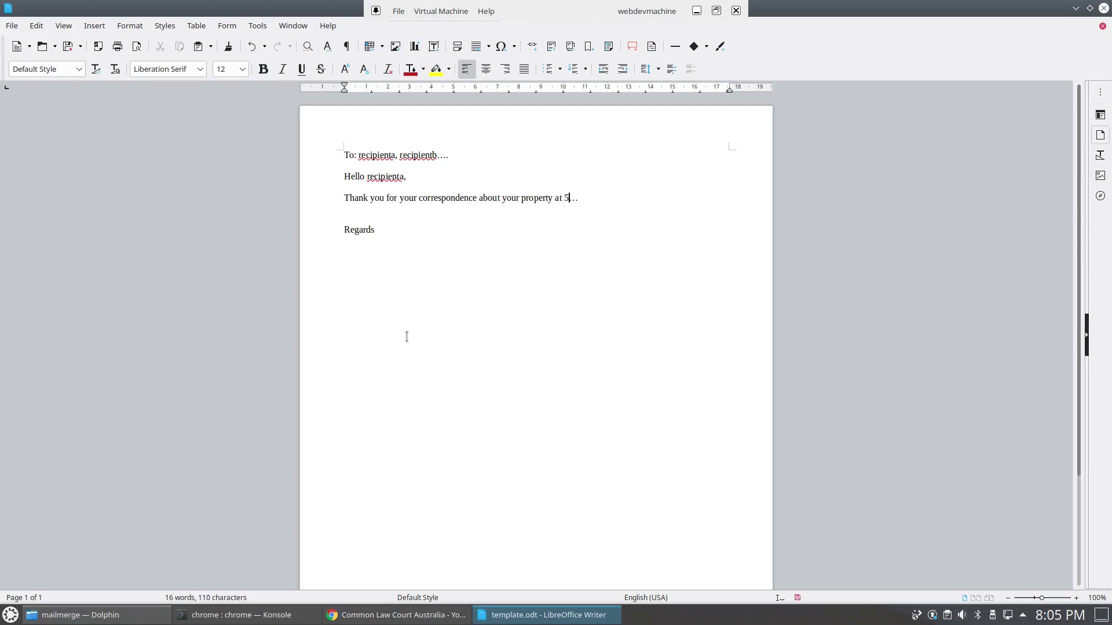
pyautogui.write('1 street str. town')
pyautogui.hotkey('ctrl', 's')
# Switch to the mailmerge folder, open recipientinfo.ods in LibreOffice Calc and maximise its window.
pyautogui.click(1073, 10)
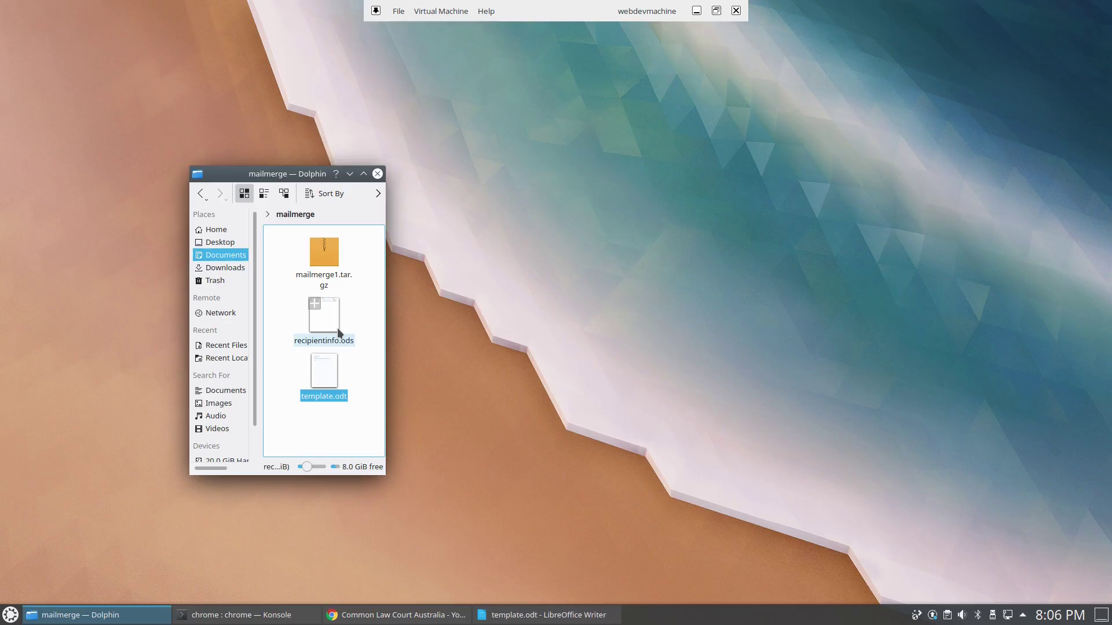
pyautogui.doubleClick(338, 329)
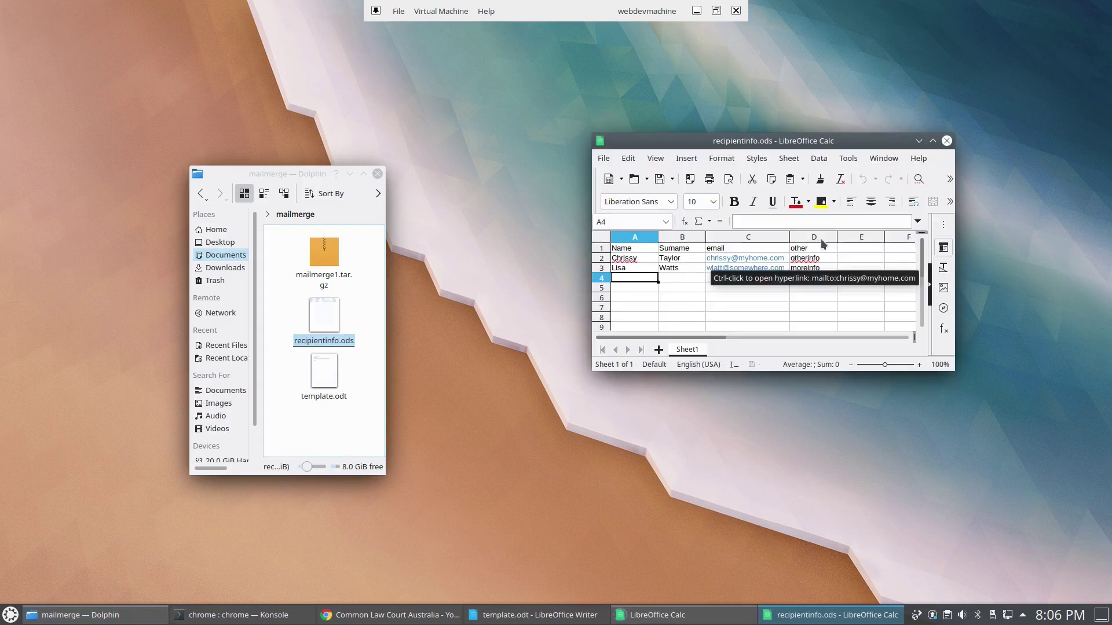
pyautogui.doubleClick(802, 141)
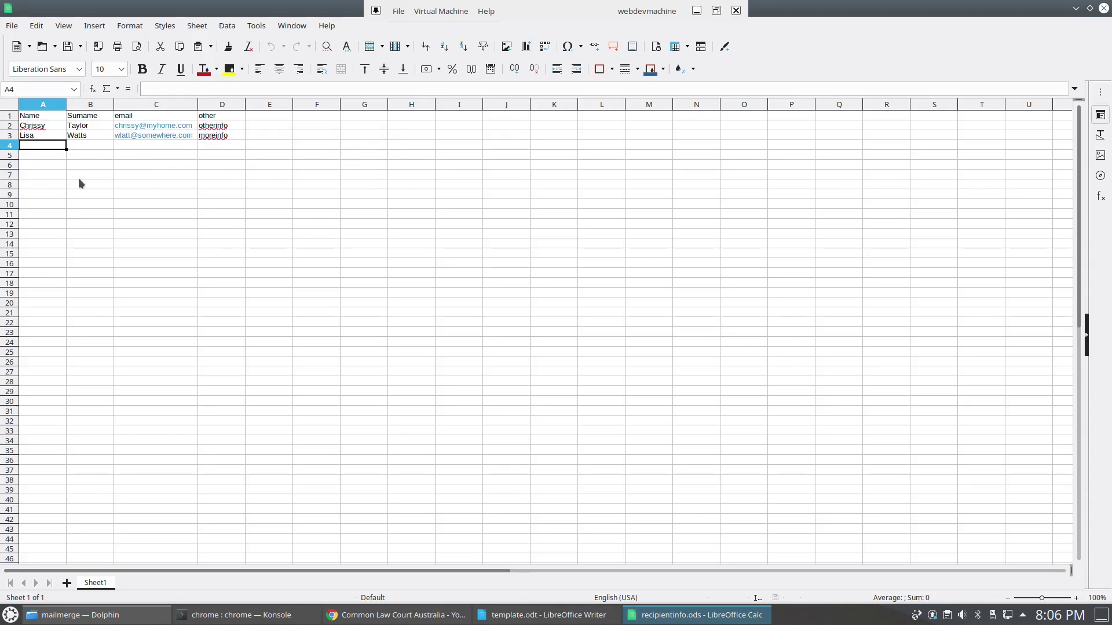
# Add the column heading "address" in cell E1, correcting its spelling.
pyautogui.click(262, 117)
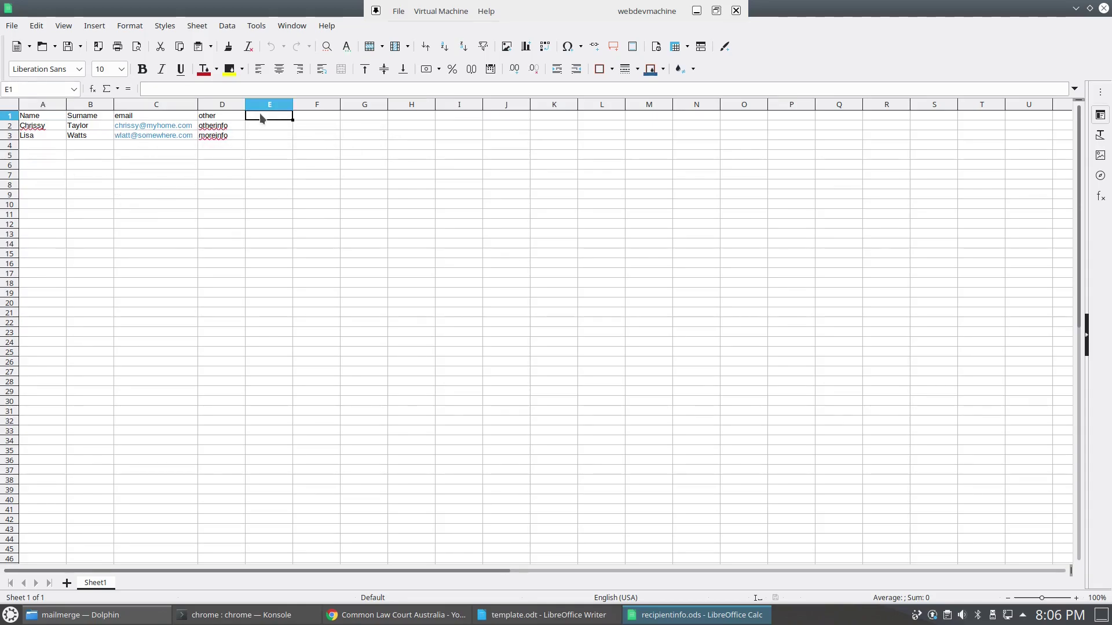
pyautogui.write('adress')
pyautogui.press('Return')
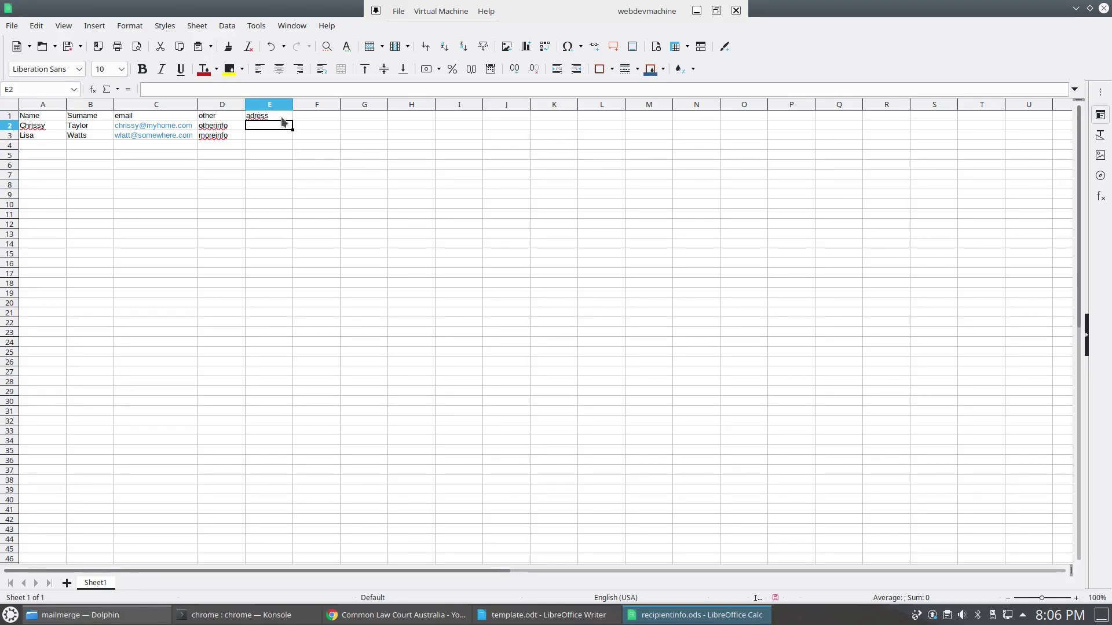
pyautogui.click(256, 115)
pyautogui.click(152, 89)
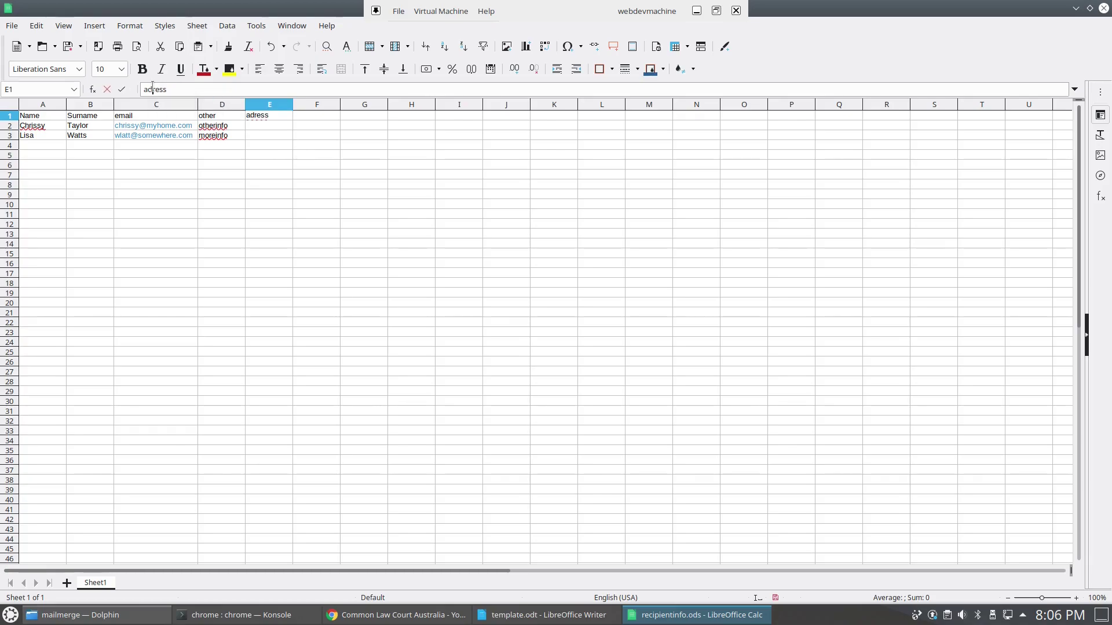
pyautogui.write('d')
pyautogui.press('Return')
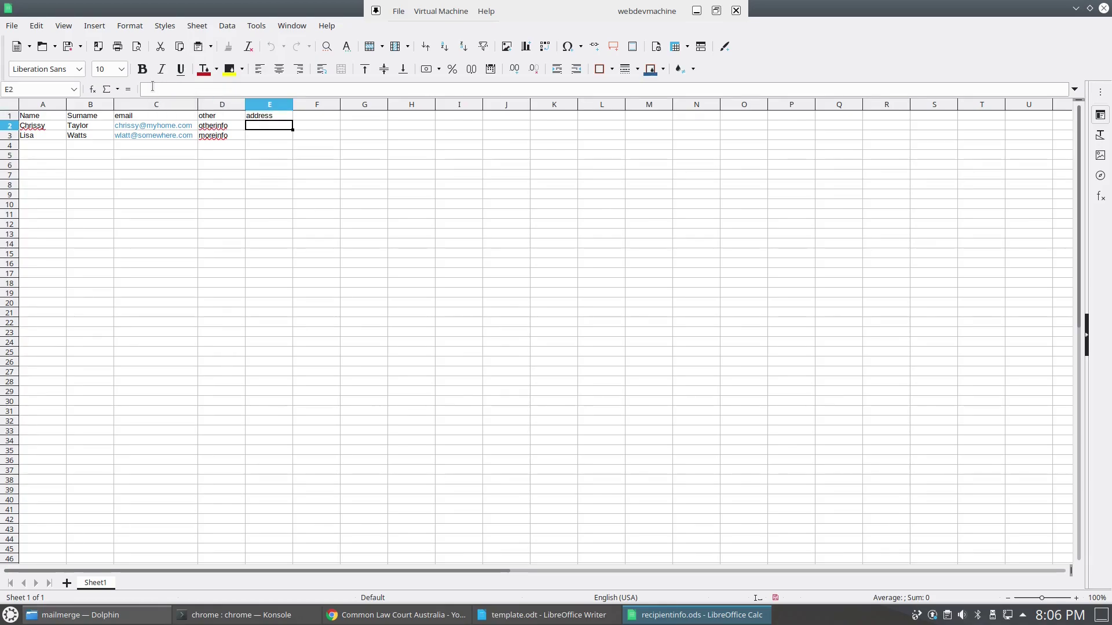
# Enter a street address for each of the two recipients in cells E2 and E3.
pyautogui.write('23 street str.')
pyautogui.press('Return')
pyautogui.write('35 street str.')
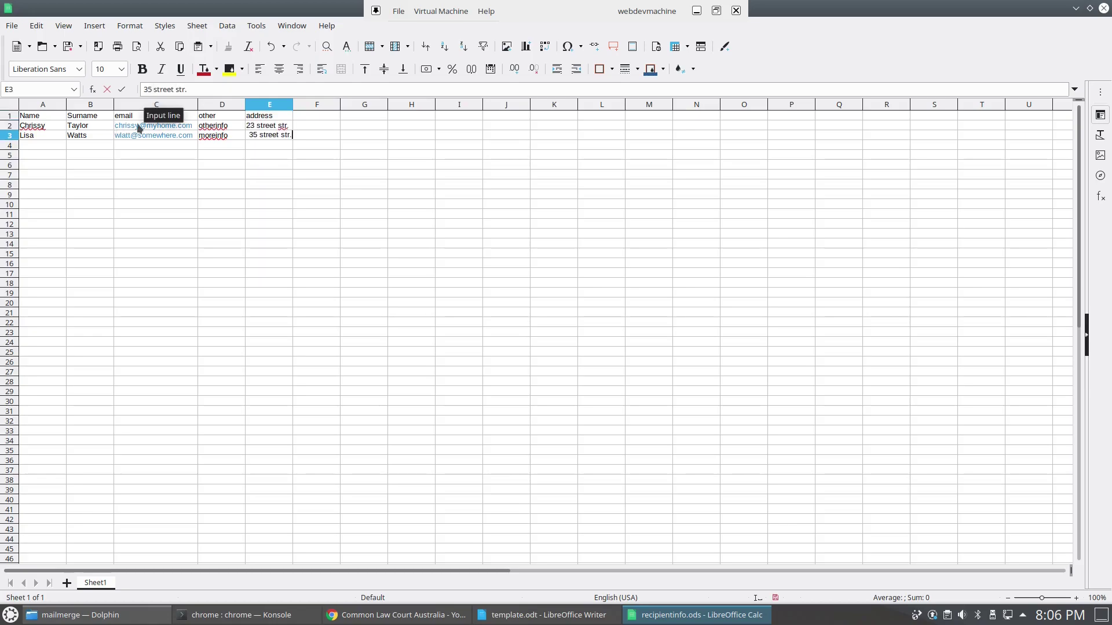
pyautogui.click(201, 168)
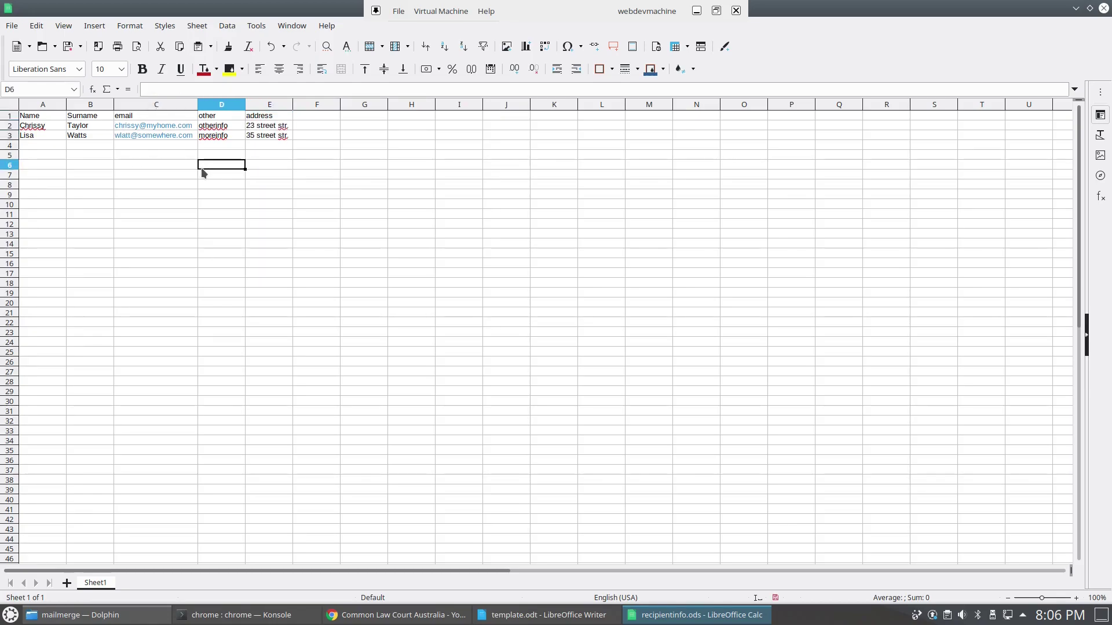
# Examine the area for recipient records by selecting from A2 across to column E and down to row 66, and return to A1.
pyautogui.press('Home')
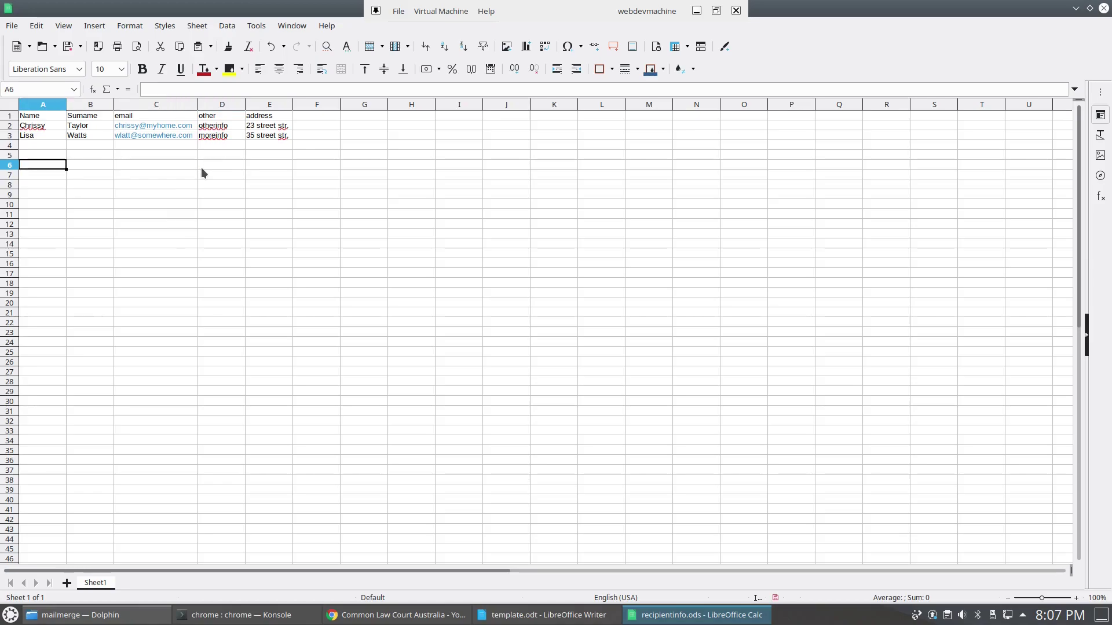
pyautogui.press('Up')
pyautogui.press('Up')
pyautogui.press('Up')
pyautogui.press('Up')
pyautogui.hotkey('shift', 'Right')
pyautogui.hotkey('shift', 'Right')
pyautogui.hotkey('shift', 'Right')
pyautogui.hotkey('shift', 'Right')
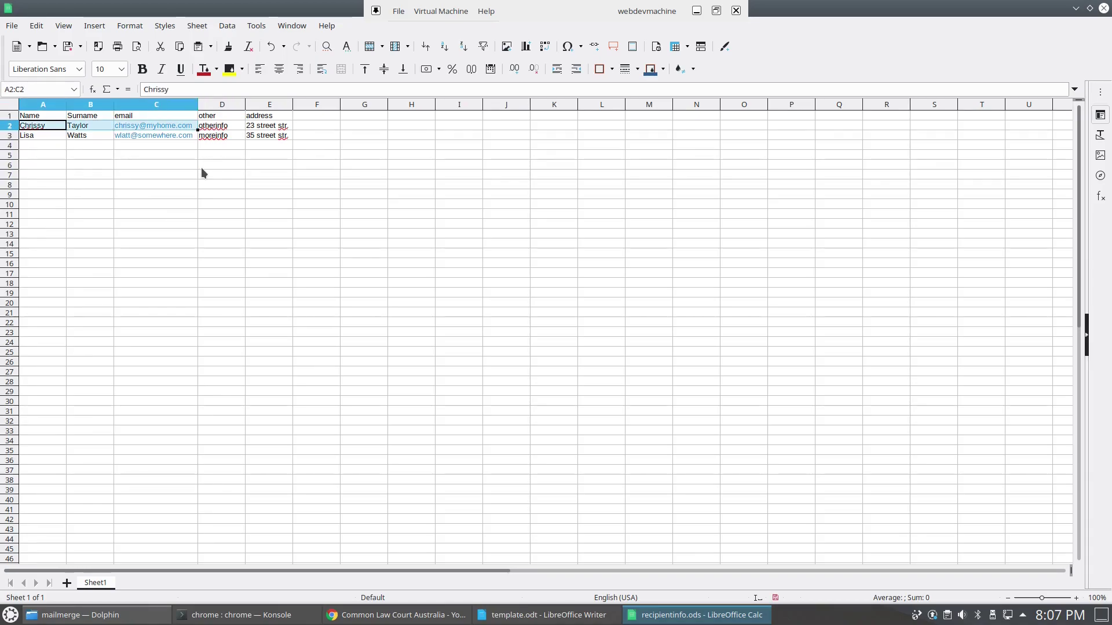
pyautogui.hotkey('shift', 'Down')
pyautogui.hotkey('shift', 'Down')
pyautogui.hotkey('shift', 'Down')
pyautogui.hotkey('shift', 'Down')
pyautogui.hotkey('shift', 'Down')
pyautogui.hotkey('shift', 'Down')
pyautogui.hotkey('shift', 'Down')
pyautogui.hotkey('shift', 'Down')
pyautogui.hotkey('shift', 'Down')
pyautogui.hotkey('shift', 'Down')
pyautogui.hotkey('shift', 'Down')
pyautogui.hotkey('shift', 'Down')
pyautogui.hotkey('shift', 'Down')
pyautogui.hotkey('shift', 'Down')
pyautogui.hotkey('shift', 'Down')
pyautogui.hotkey('shift', 'Down')
pyautogui.hotkey('shift', 'Down')
pyautogui.hotkey('shift', 'Down')
pyautogui.hotkey('shift', 'Down')
pyautogui.hotkey('shift', 'Down')
pyautogui.hotkey('shift', 'Down')
pyautogui.hotkey('shift', 'Down')
pyautogui.hotkey('shift', 'Down')
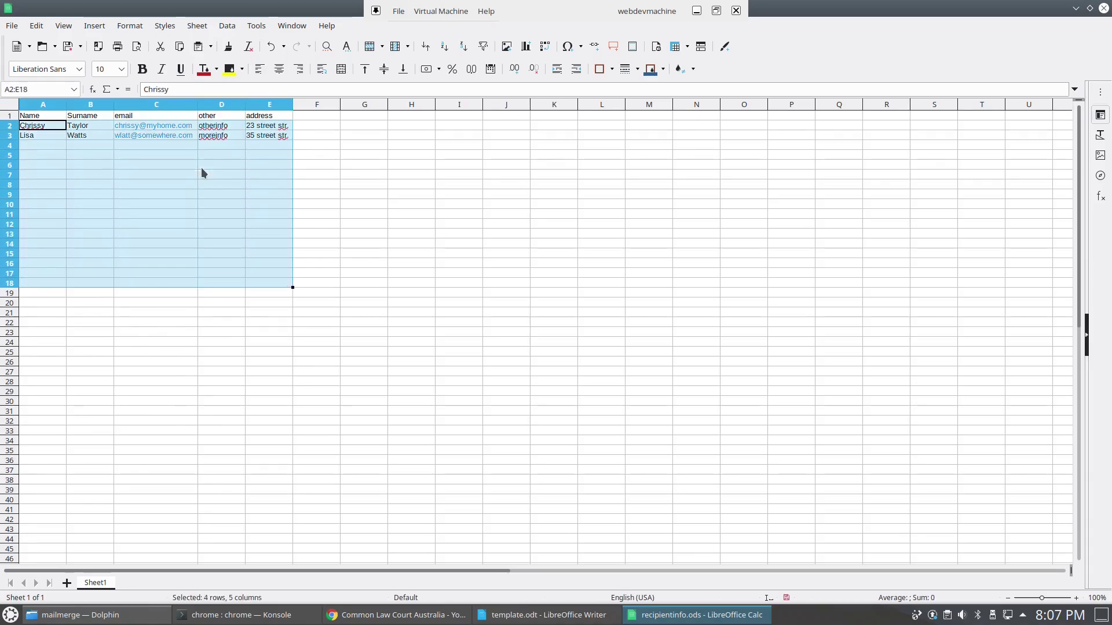
pyautogui.hotkey('shift', 'Down')
pyautogui.hotkey('shift', 'Down')
pyautogui.hotkey('shift', 'Down')
pyautogui.hotkey('shift', 'Down')
pyautogui.hotkey('shift', 'Down')
pyautogui.hotkey('shift', 'Down')
pyautogui.hotkey('shift', 'Down')
pyautogui.hotkey('shift', 'Down')
pyautogui.hotkey('shift', 'Down')
pyautogui.hotkey('shift', 'Down')
pyautogui.hotkey('shift', 'Down')
pyautogui.hotkey('shift', 'Down')
pyautogui.hotkey('shift', 'Down')
pyautogui.hotkey('shift', 'Down')
pyautogui.hotkey('shift', 'Down')
pyautogui.hotkey('shift', 'Down')
pyautogui.hotkey('shift', 'Down')
pyautogui.hotkey('shift', 'Down')
pyautogui.hotkey('shift', 'Down')
pyautogui.hotkey('shift', 'Down')
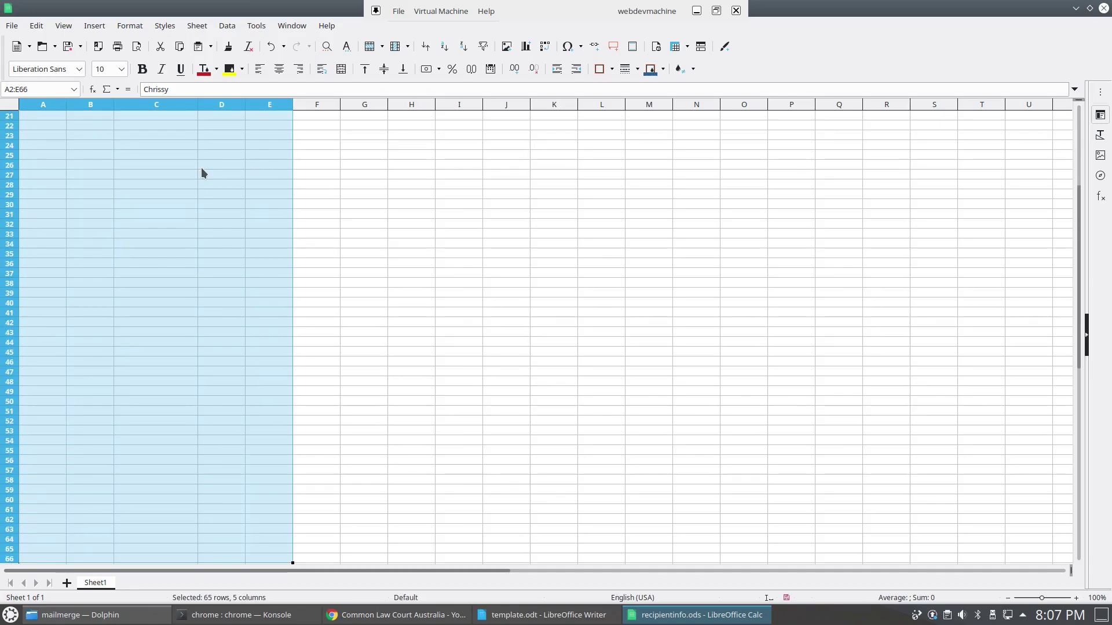
pyautogui.hotkey('ctrl', 'Home')
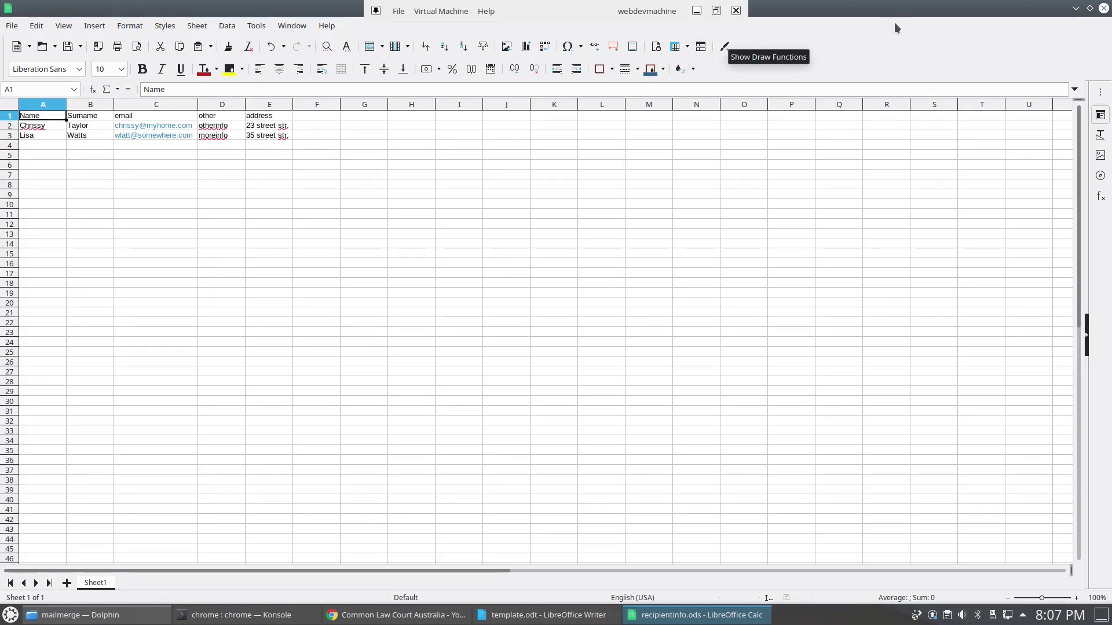
# Close the recipient spreadsheet and show the Mail Merge toolbar in the template.odt letter.
pyautogui.click(1103, 10)
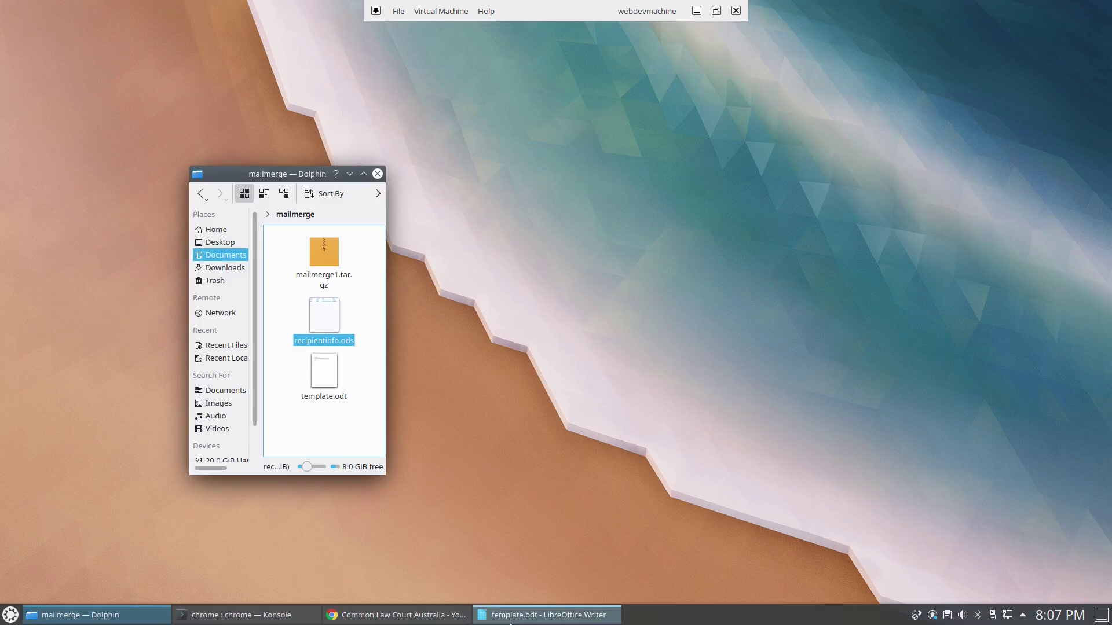
pyautogui.click(513, 617)
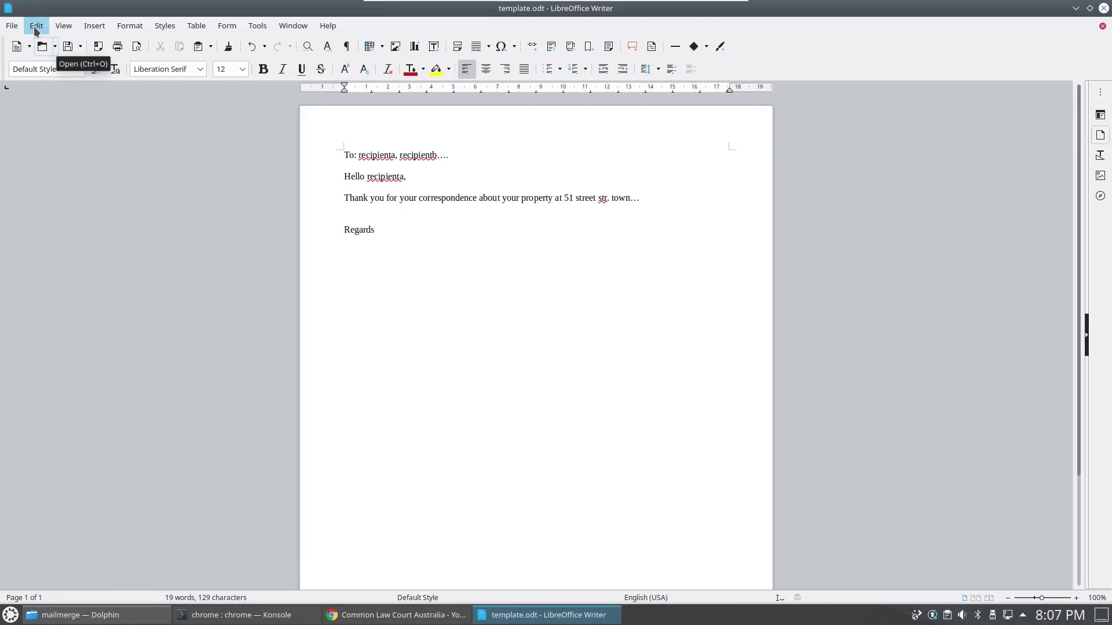
pyautogui.click(64, 26)
pyautogui.moveTo(87, 96)
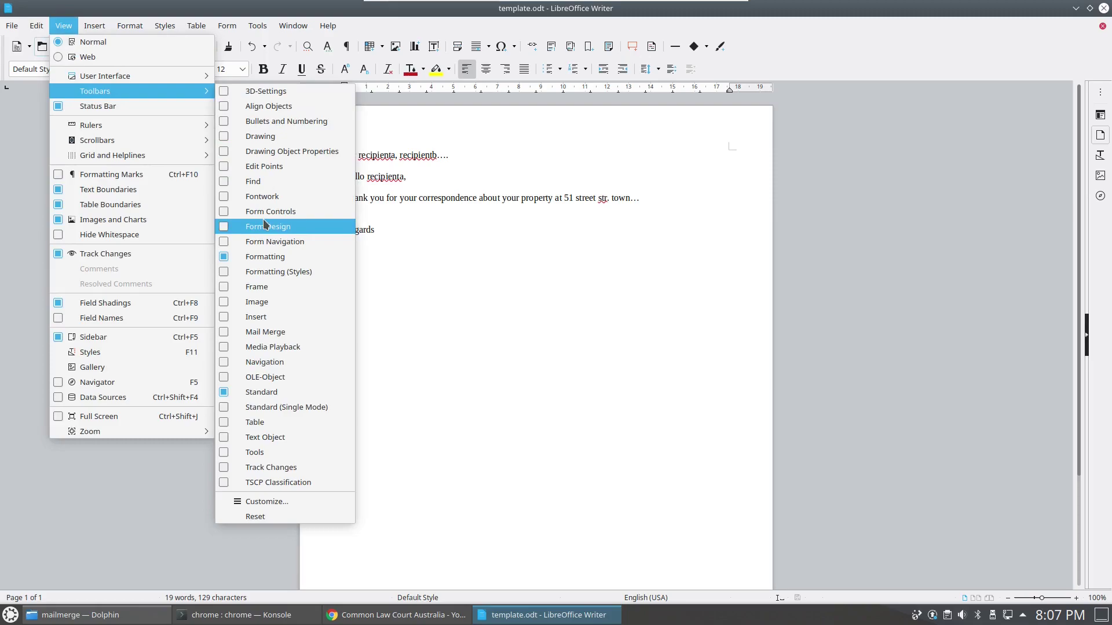
pyautogui.click(269, 335)
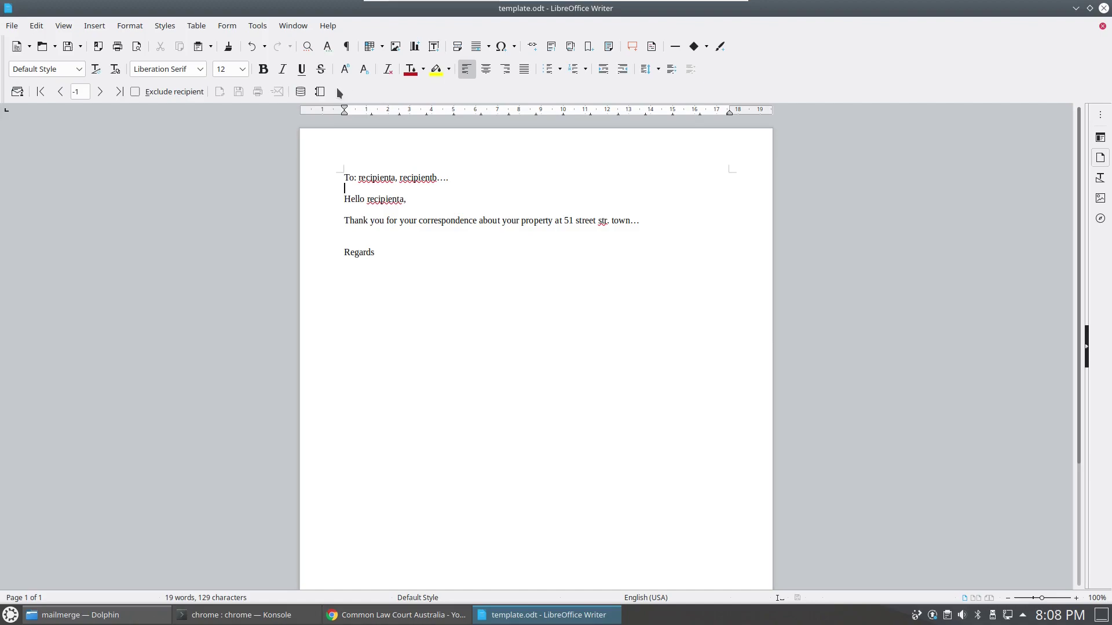
# Start assigning a new address book source, choosing Other external data source as the address book type.
pyautogui.click(255, 25)
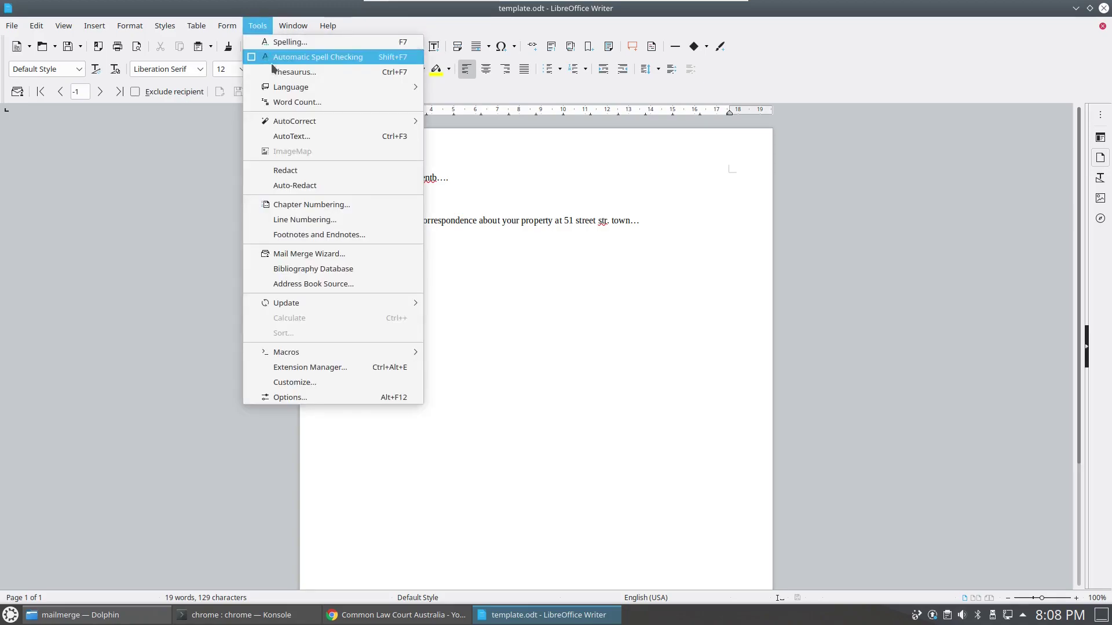
pyautogui.click(286, 287)
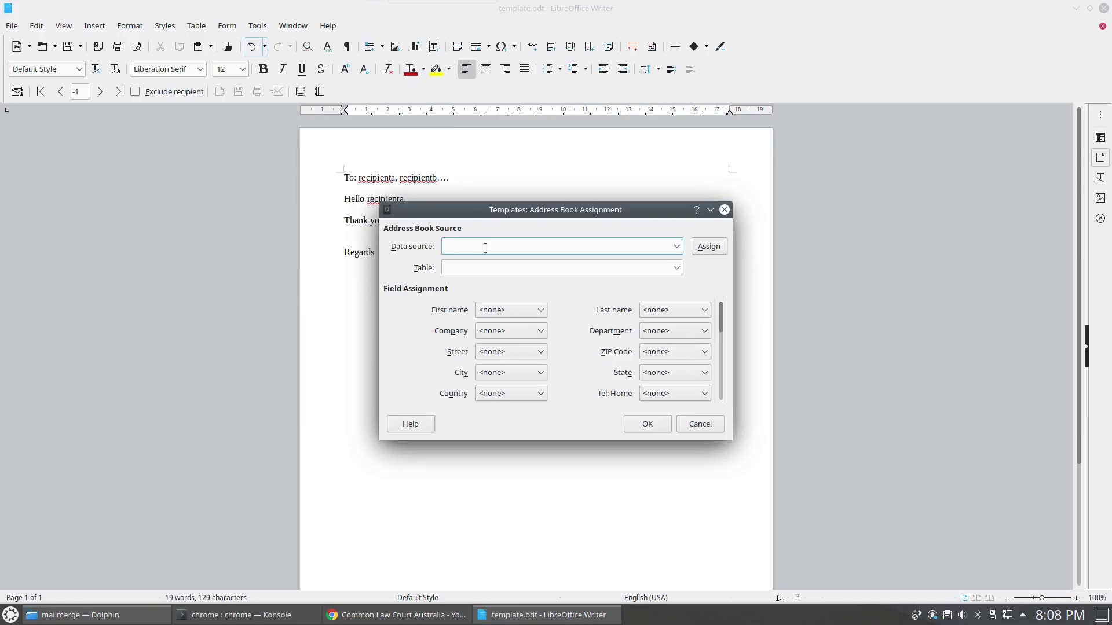
pyautogui.click(714, 244)
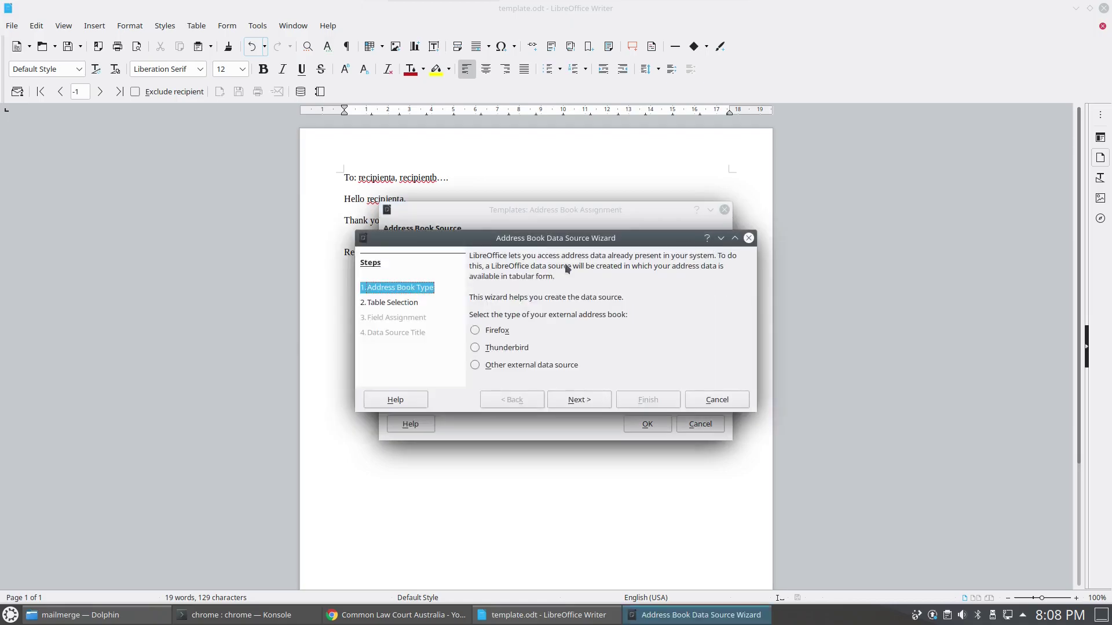
pyautogui.click(503, 365)
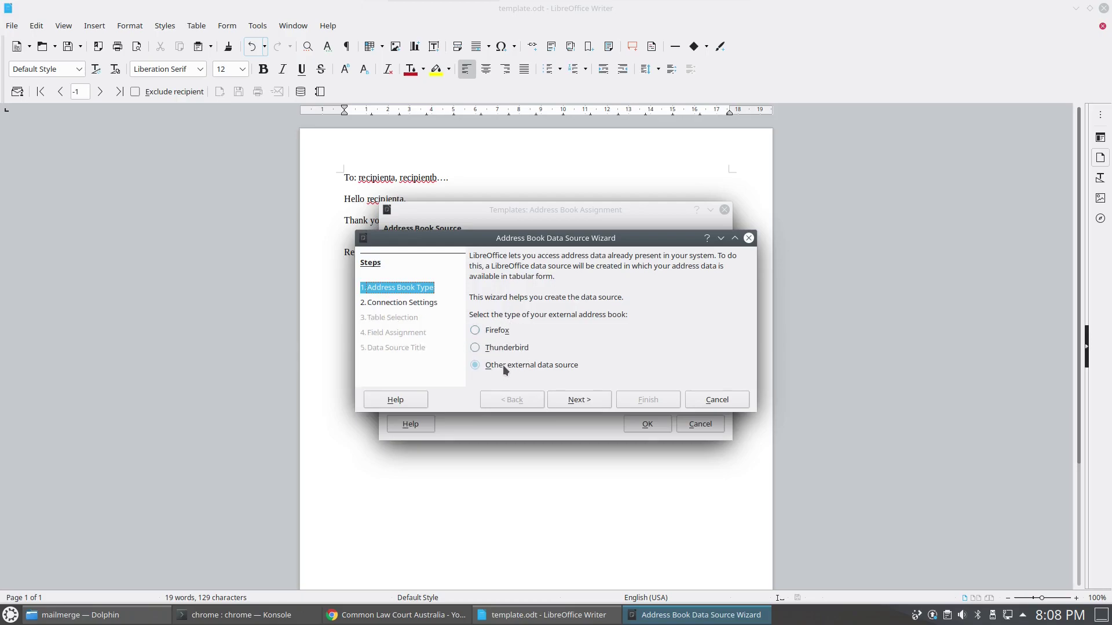
pyautogui.click(577, 401)
# Configure the connection with the Spreadsheet database type and the recipient spreadsheet file as its source.
pyautogui.click(615, 311)
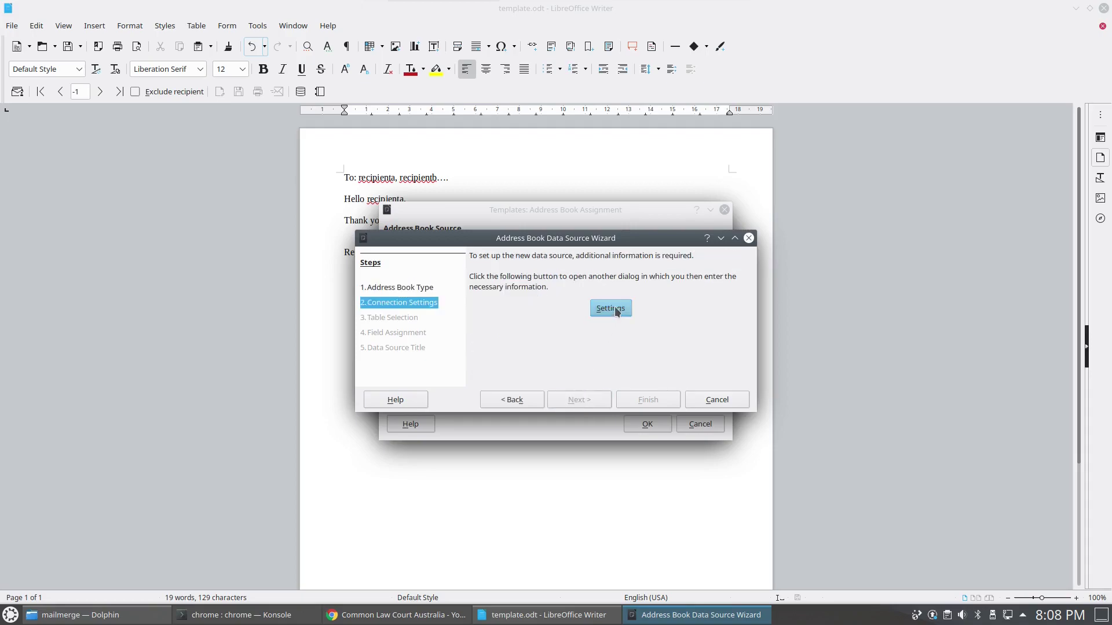
pyautogui.click(616, 185)
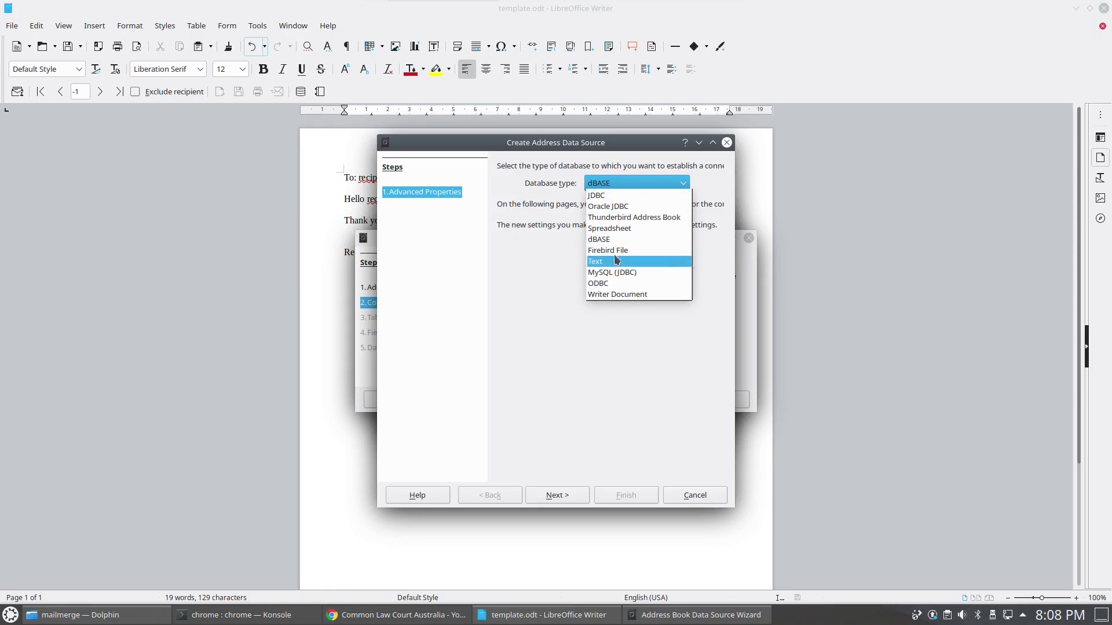
pyautogui.click(616, 230)
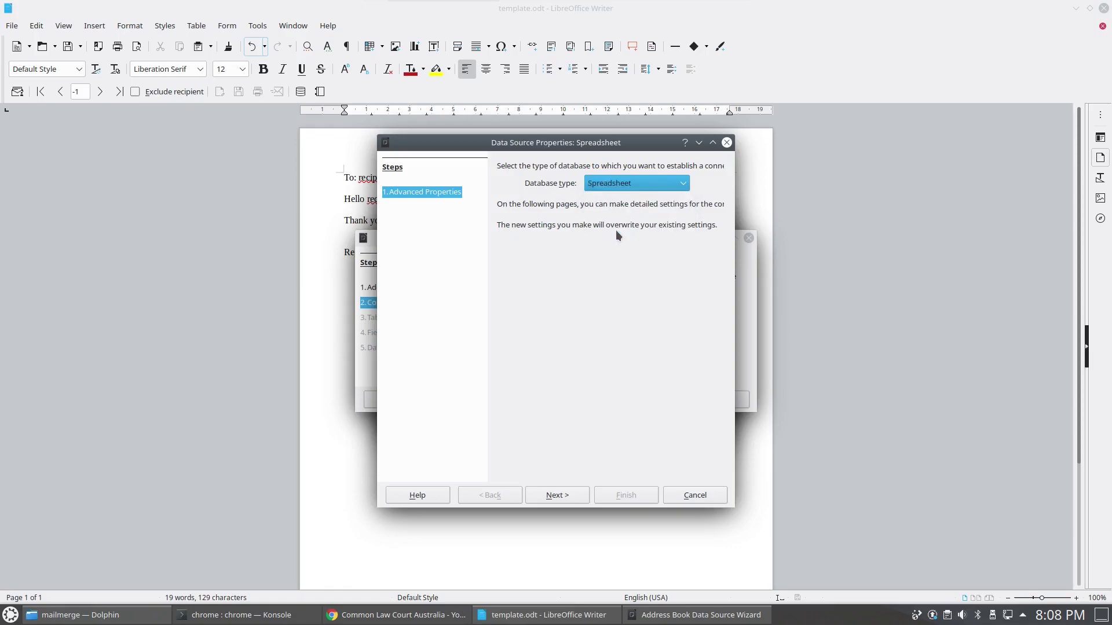
pyautogui.click(558, 497)
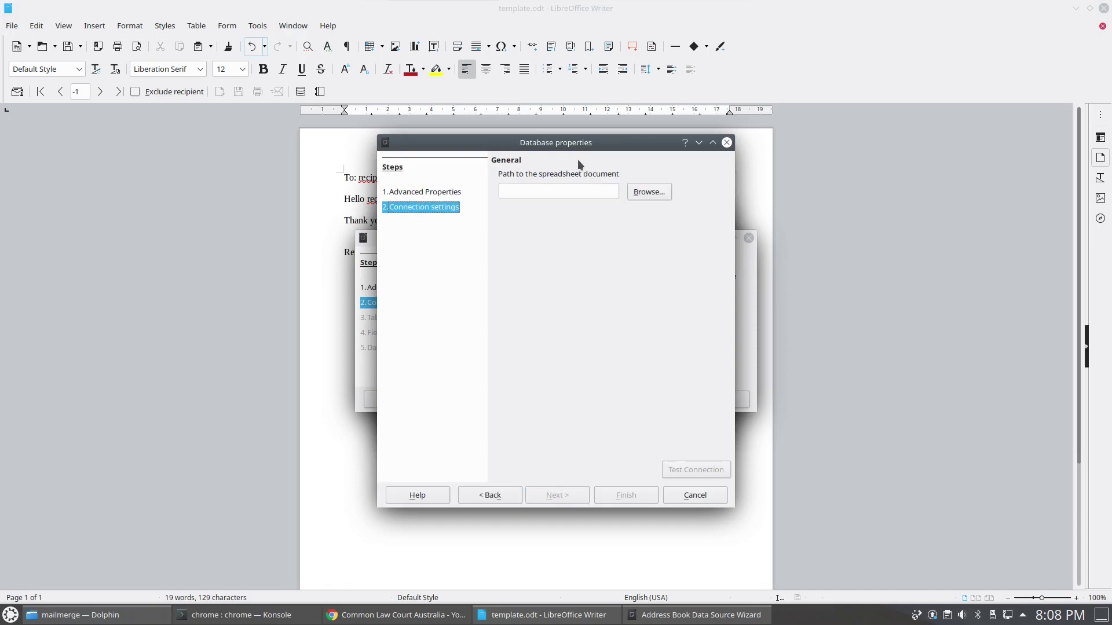
pyautogui.click(640, 197)
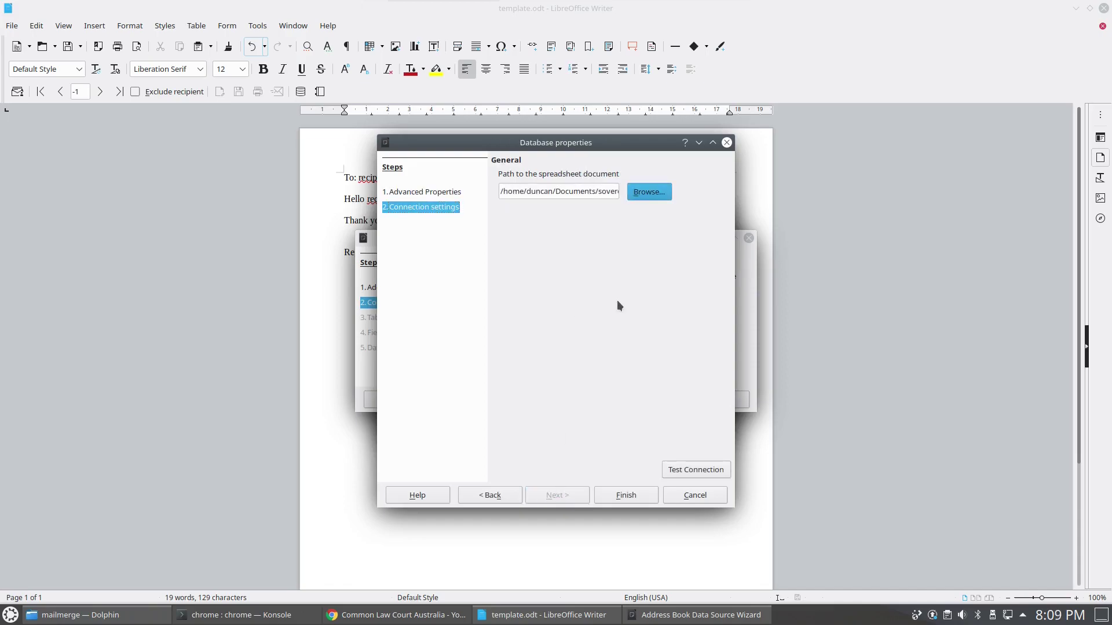
pyautogui.click(626, 497)
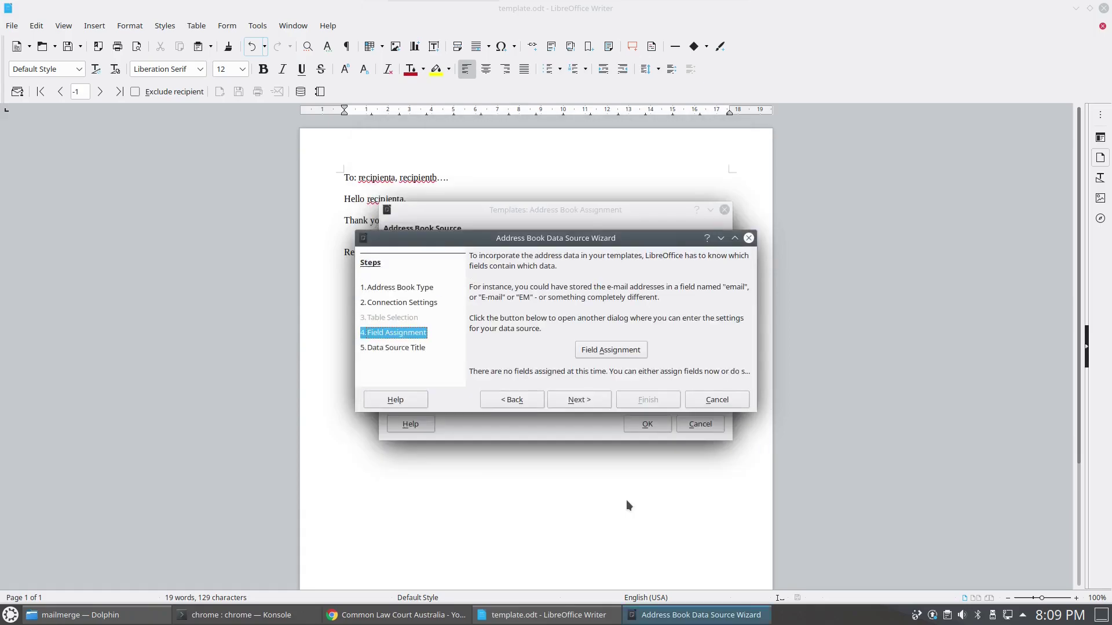
# In the address data field assignment, map First name to Name and Last name to Surname.
pyautogui.click(606, 356)
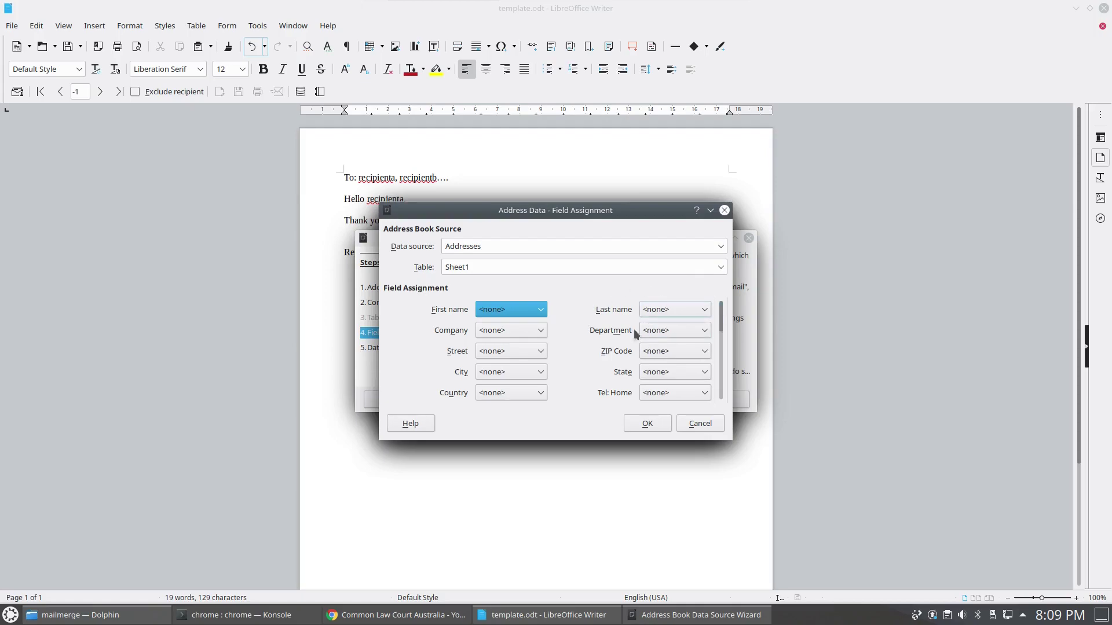
pyautogui.click(517, 318)
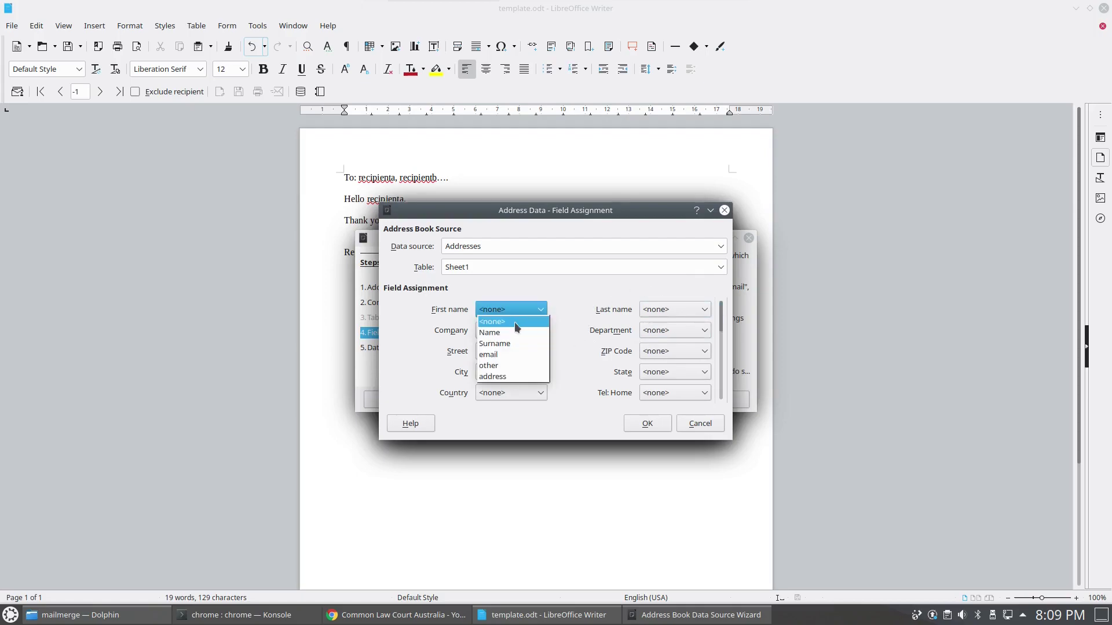
pyautogui.click(511, 329)
pyautogui.click(655, 312)
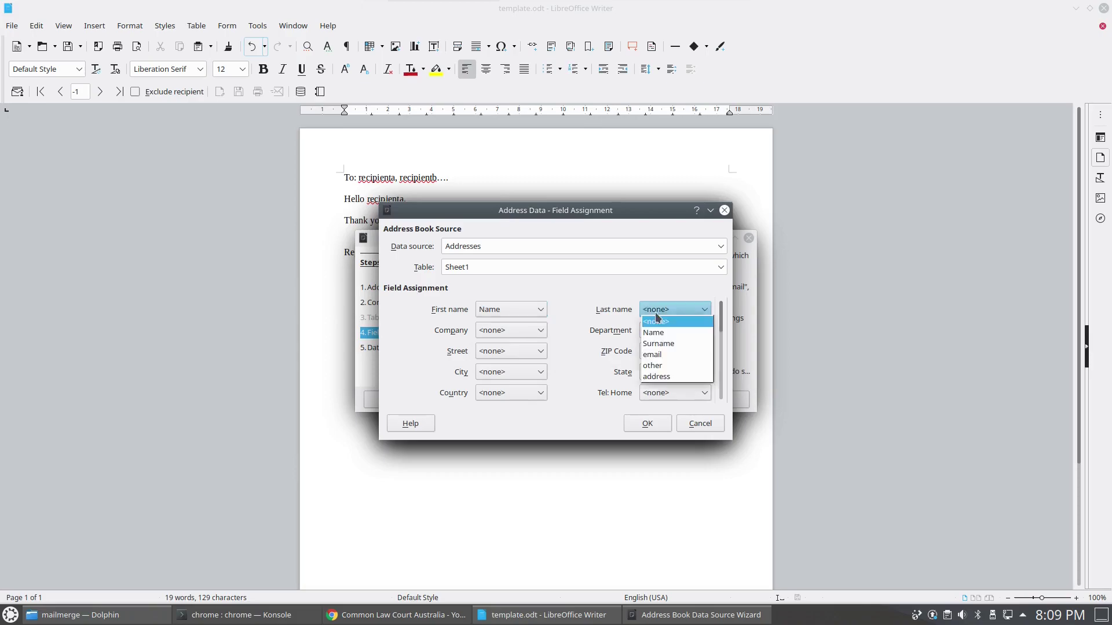
pyautogui.click(659, 345)
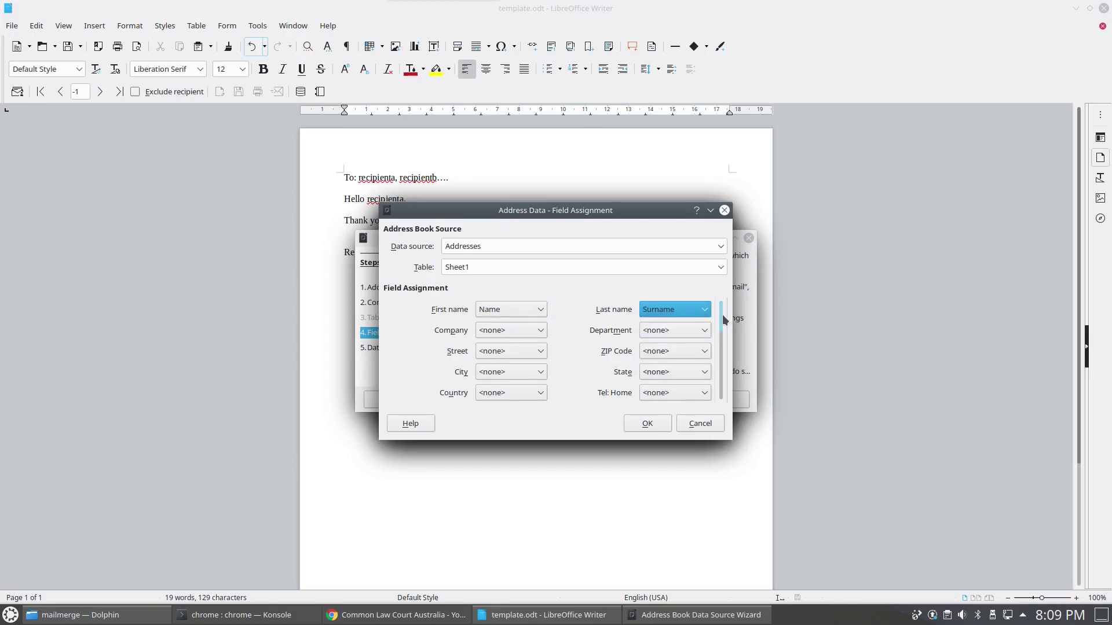
# Assign the email column to the Email field and accept the address data field assignment.
pyautogui.moveTo(723, 316); pyautogui.dragTo(723, 330)
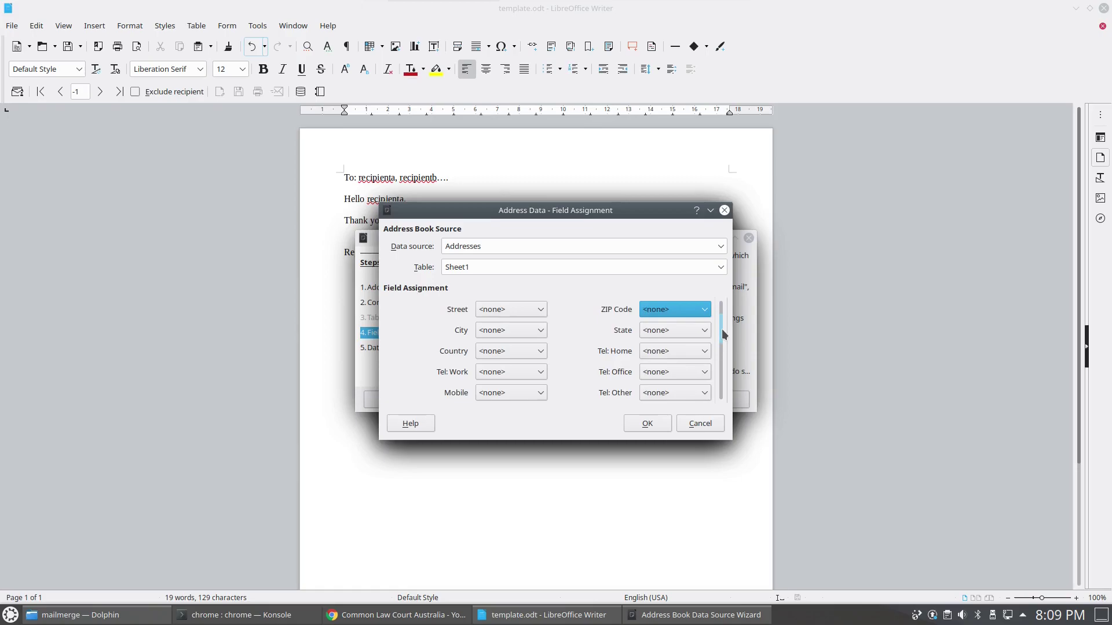
pyautogui.moveTo(721, 328); pyautogui.dragTo(717, 352)
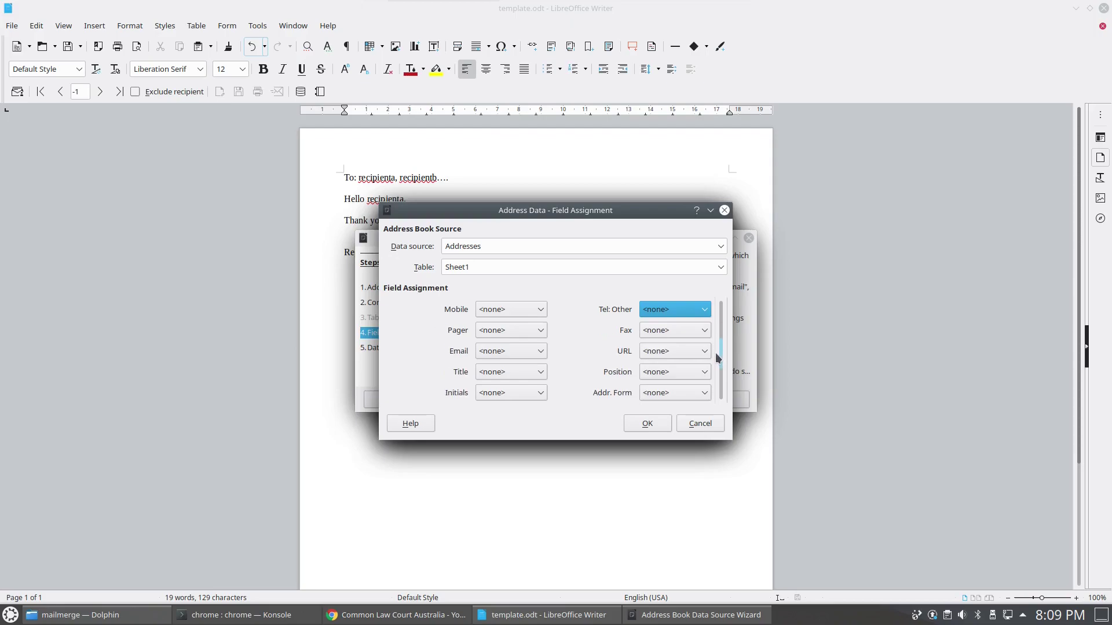
pyautogui.click(540, 351)
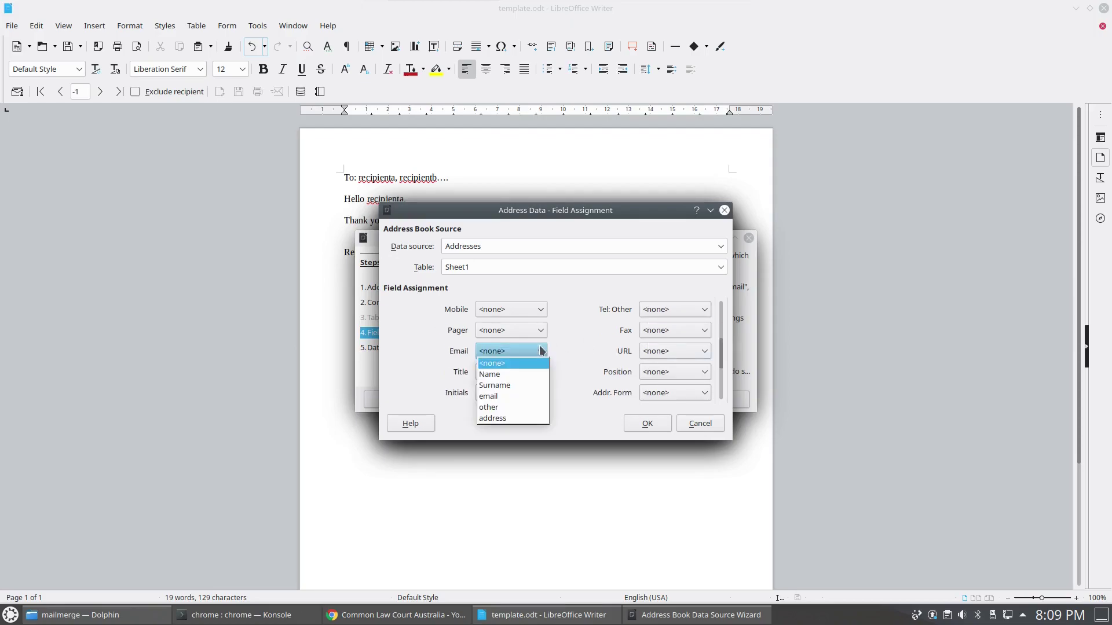
pyautogui.click(516, 399)
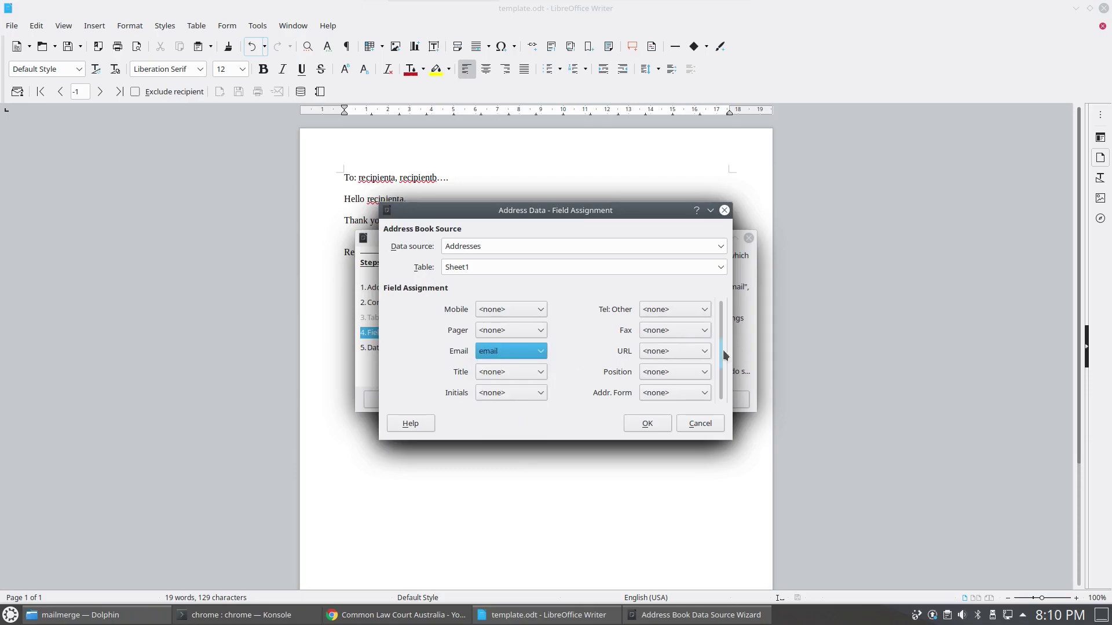
pyautogui.moveTo(721, 352); pyautogui.dragTo(722, 319)
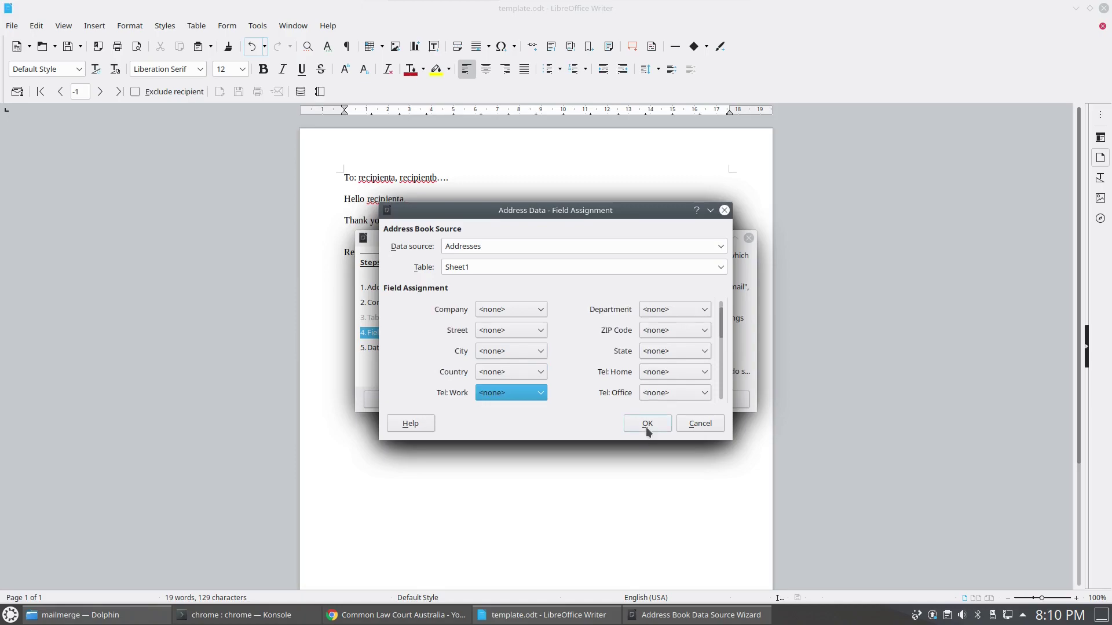
pyautogui.click(646, 427)
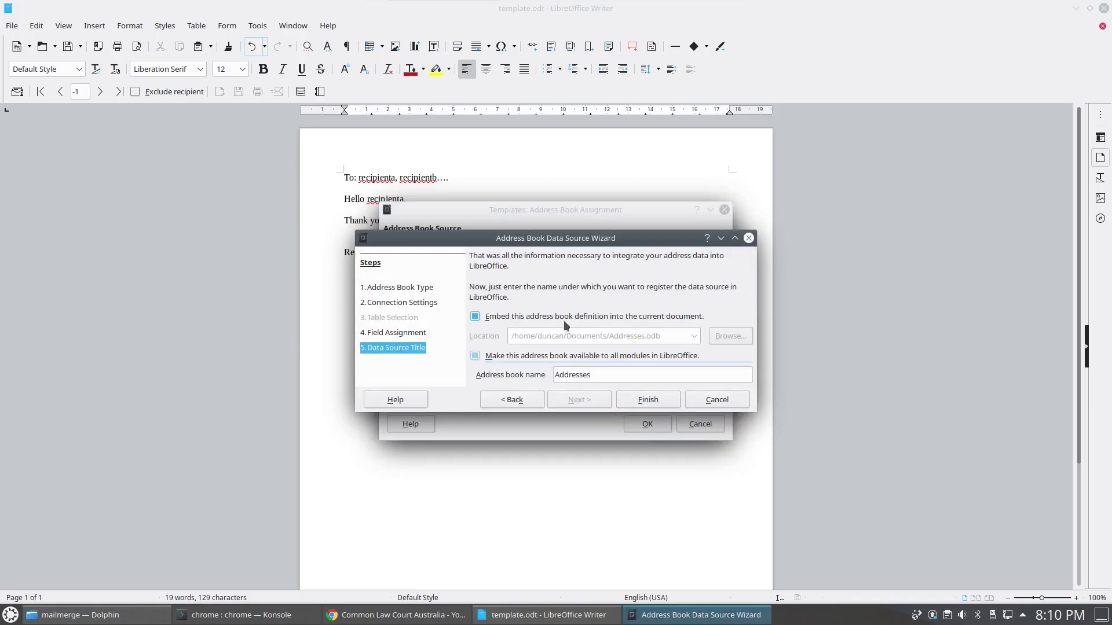
# Turn off embedding the address book definition in the document and set its save location inside the sovereignhumanity folder under Documents.
pyautogui.click(537, 318)
pyautogui.click(519, 319)
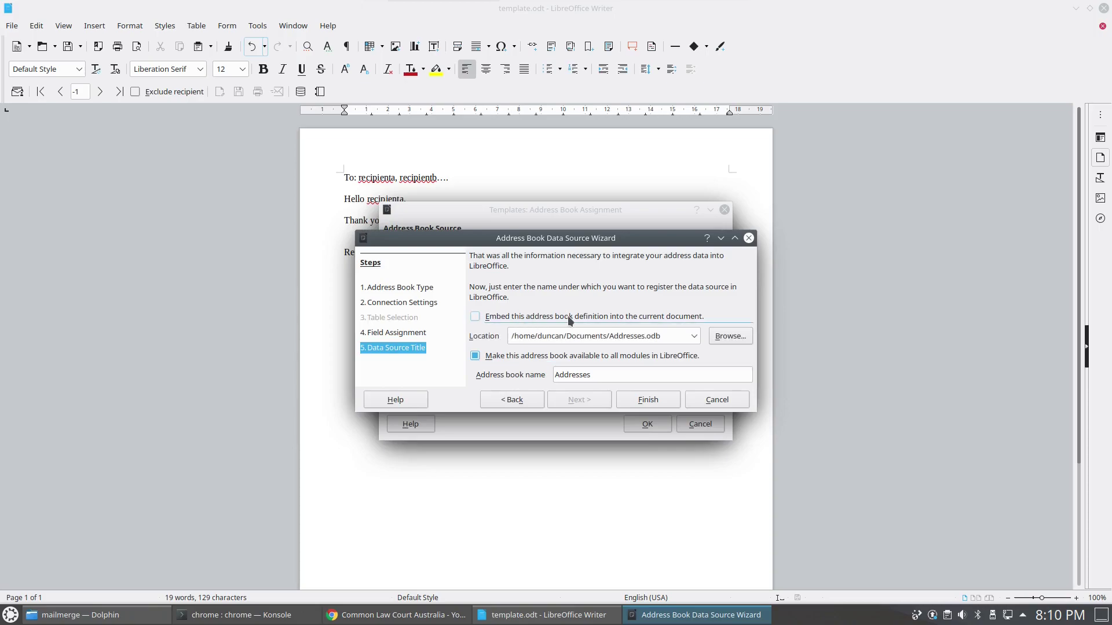
pyautogui.click(694, 337)
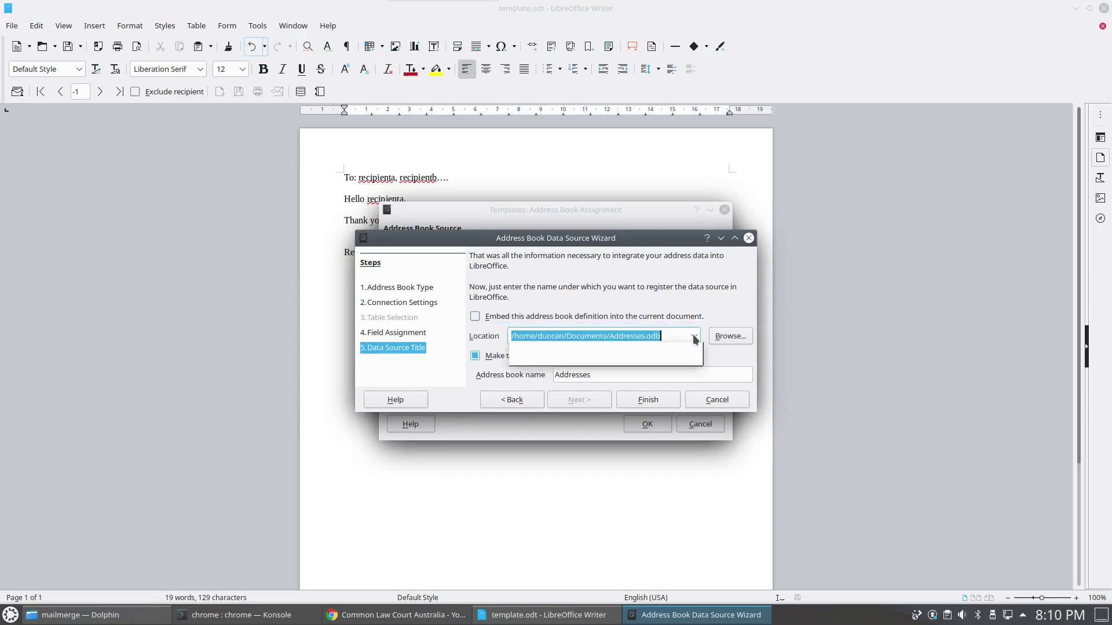
pyautogui.click(605, 352)
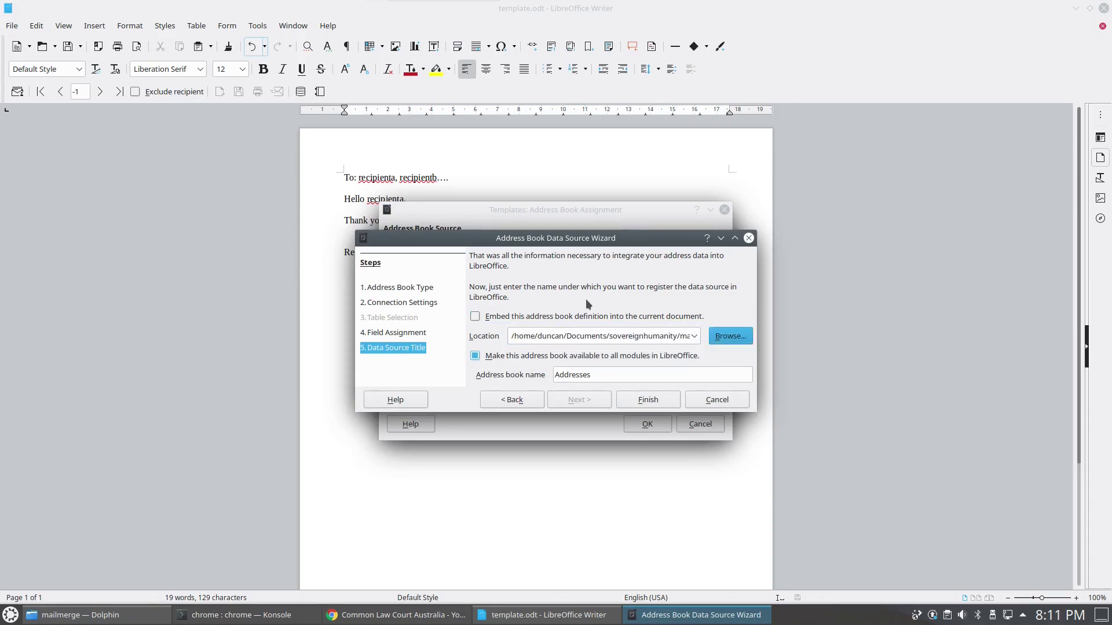
# Name the address book RecipientsBook, finish the data source setup and accept the address book assignment.
pyautogui.click(604, 373)
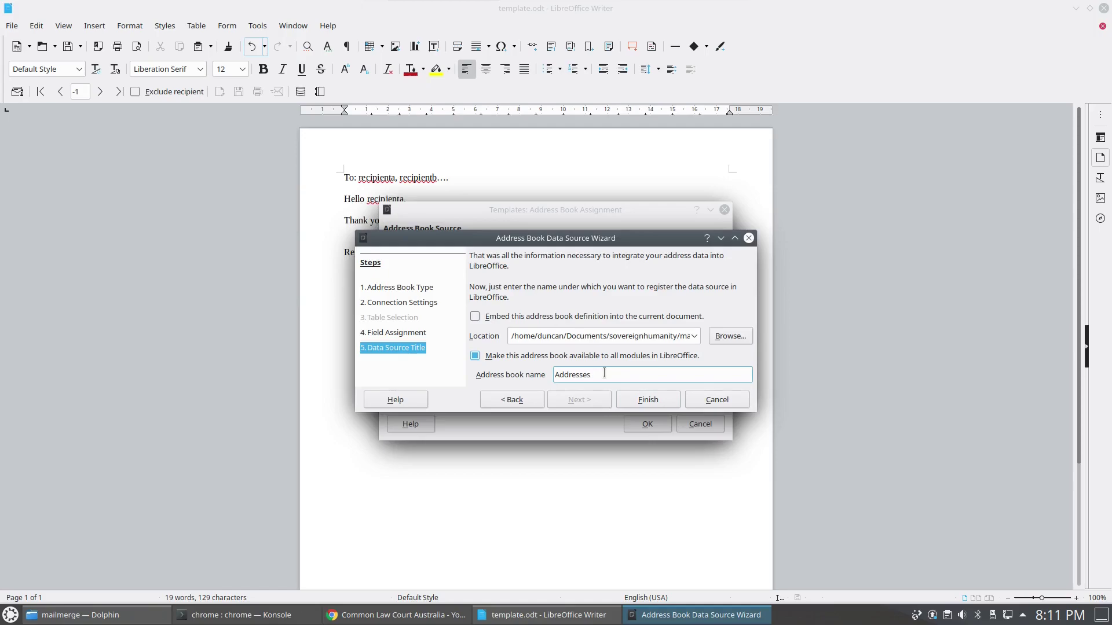
pyautogui.doubleClick(604, 374)
pyautogui.write('RecipientsBook')
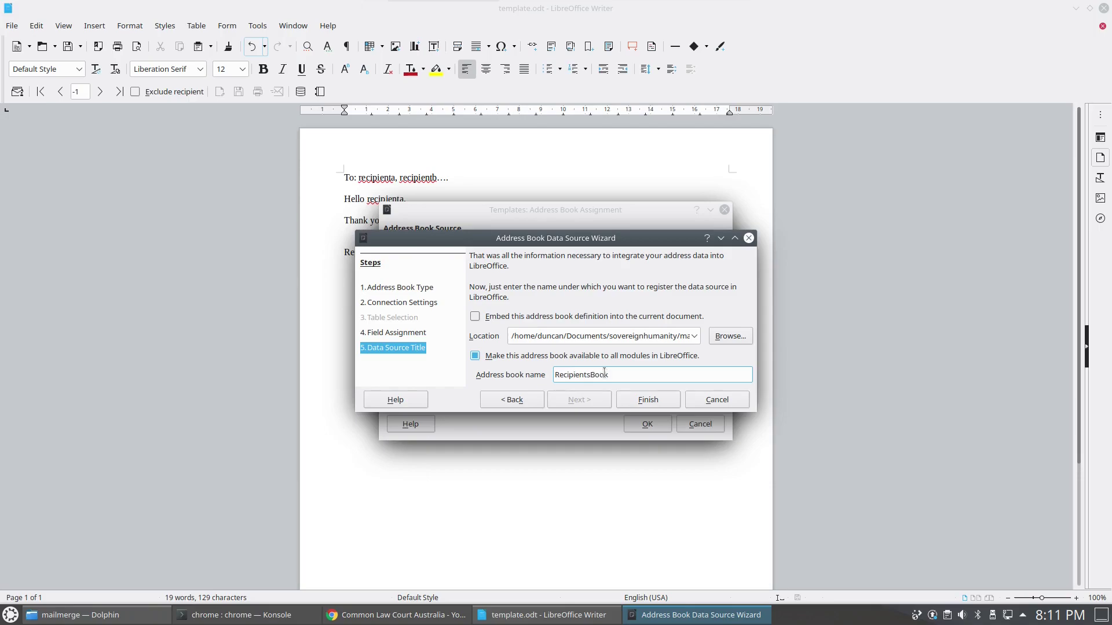
pyautogui.click(647, 399)
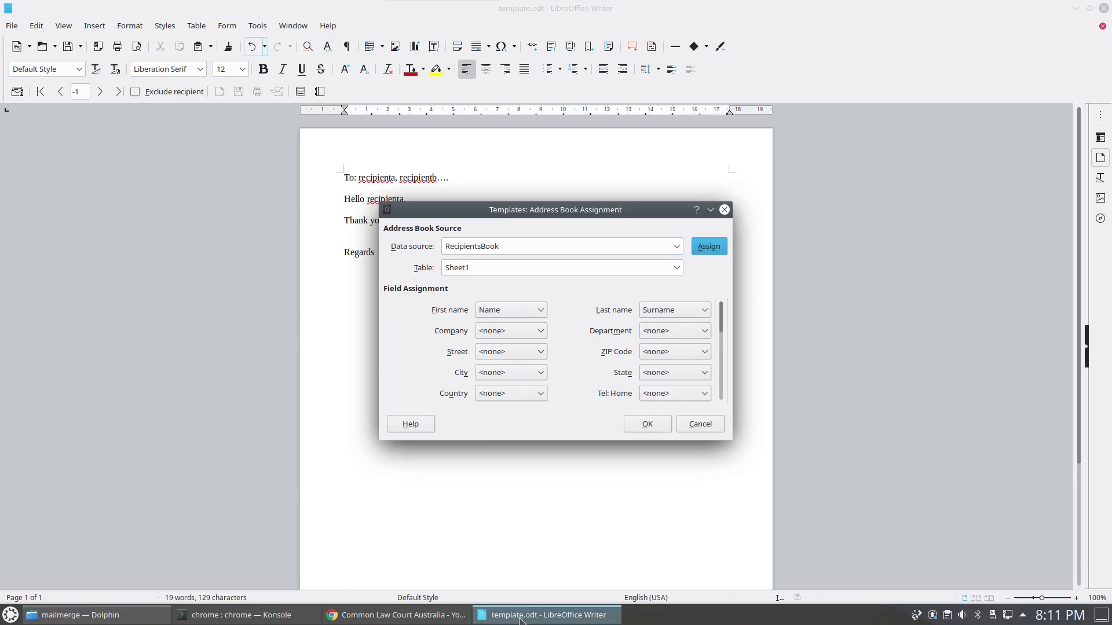
pyautogui.moveTo(538, 622)
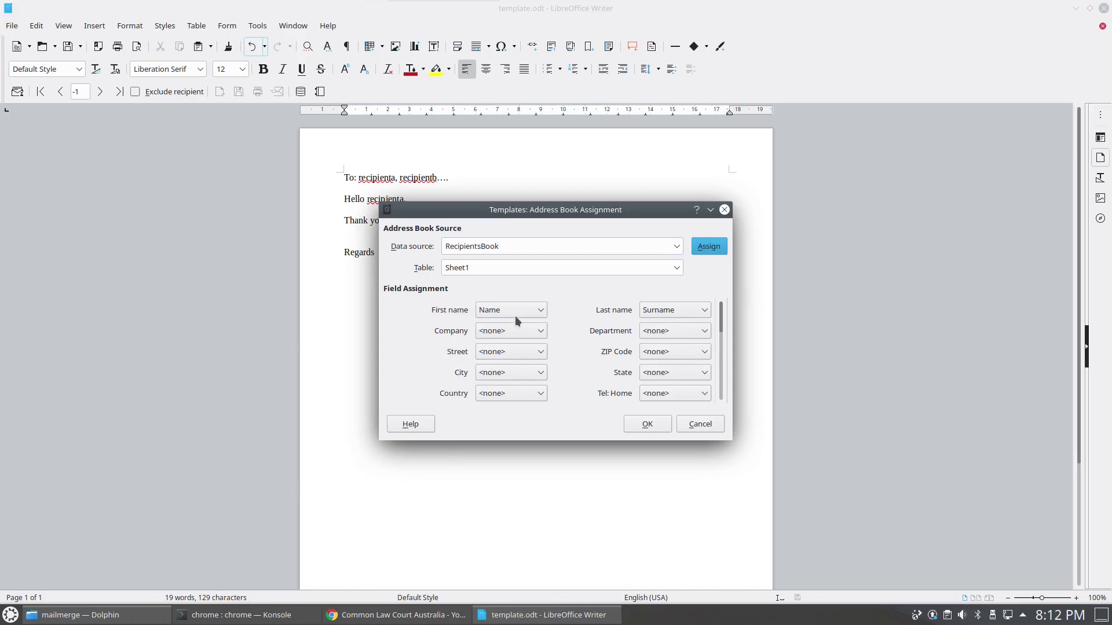
pyautogui.click(647, 425)
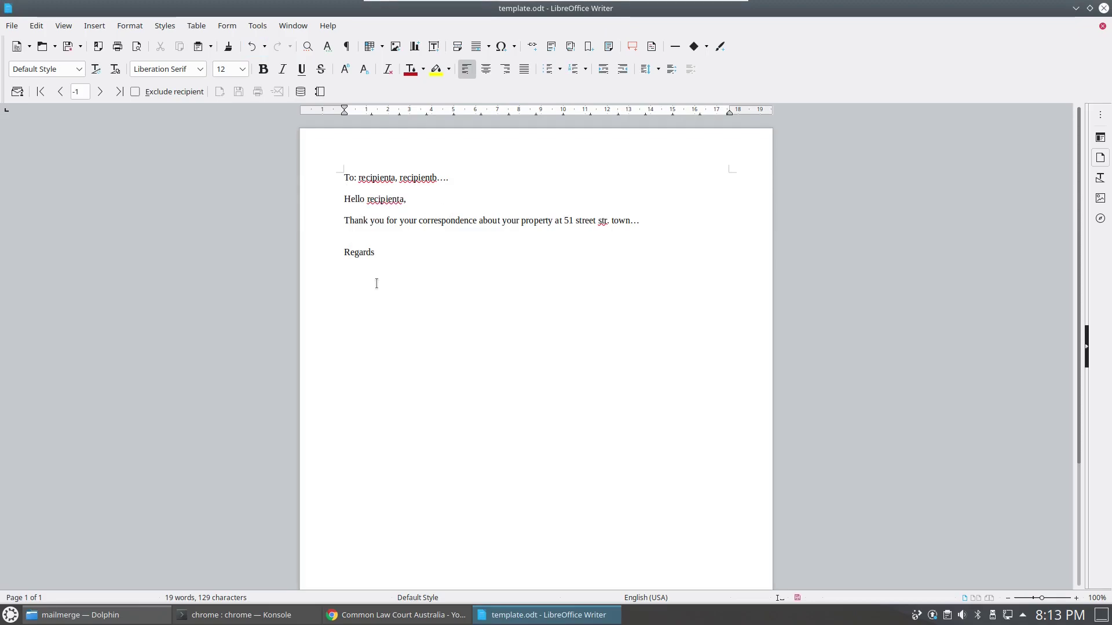
# Start the Mail Merge Wizard using the current document and choose Email message as the document type.
pyautogui.click(252, 30)
pyautogui.click(288, 255)
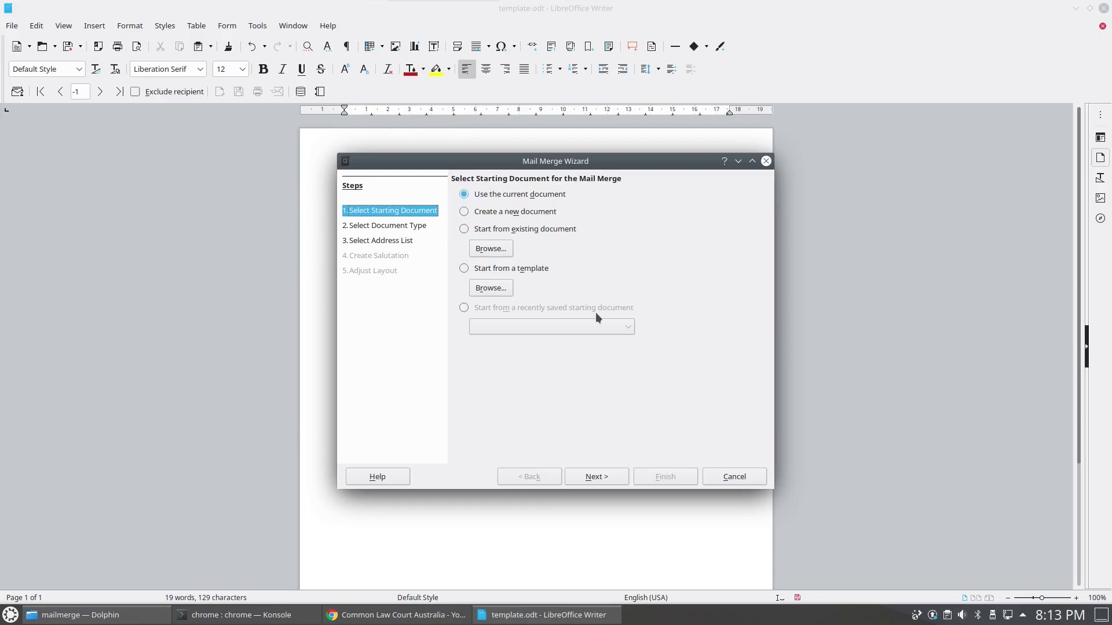
pyautogui.click(591, 477)
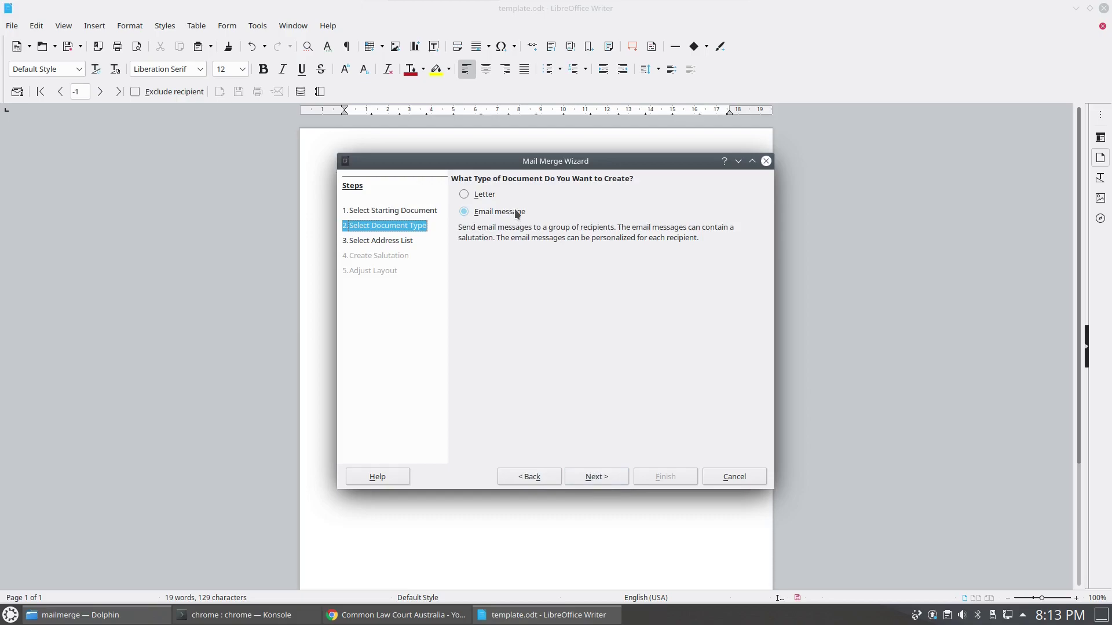
pyautogui.click(586, 479)
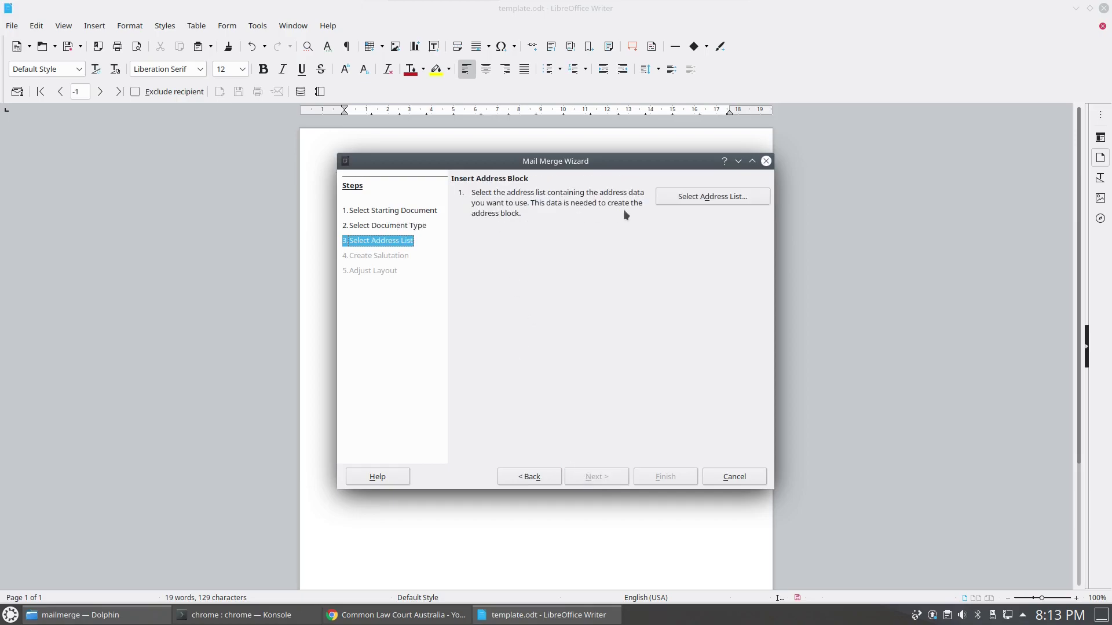
# Select the RecipientsBook address list with its Sheet1 table and finish the wizard without a salutation.
pyautogui.click(691, 195)
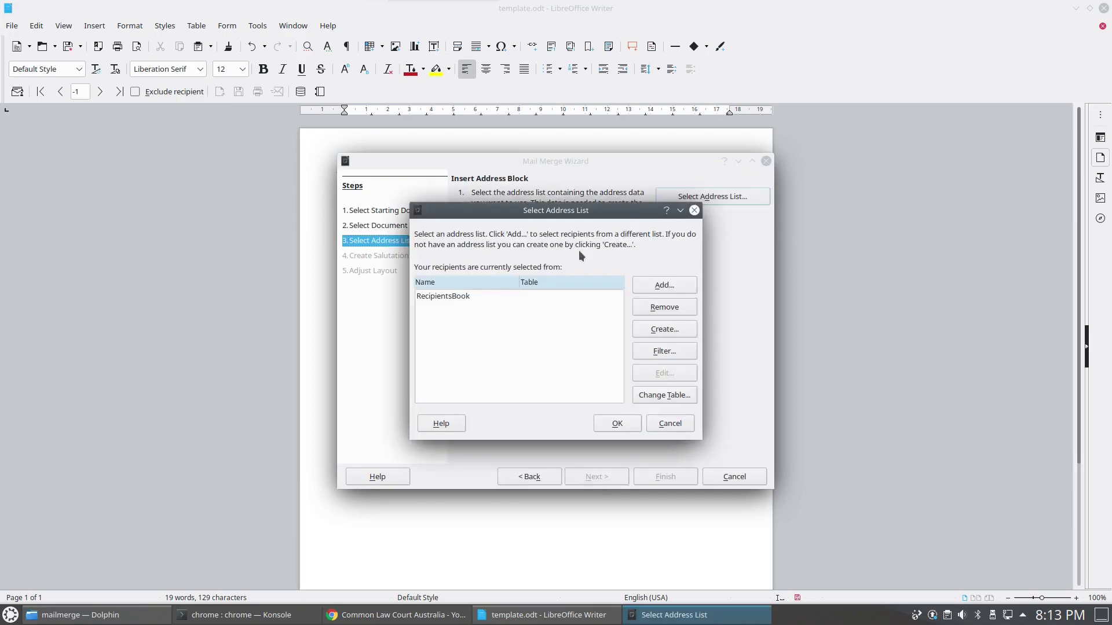
pyautogui.click(458, 294)
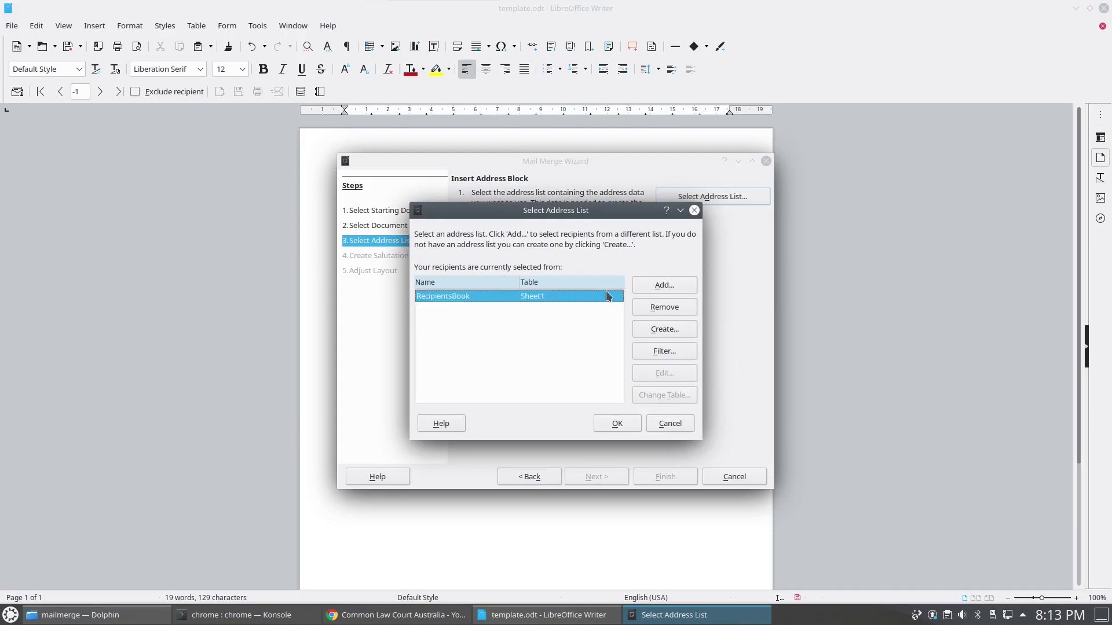
pyautogui.click(620, 424)
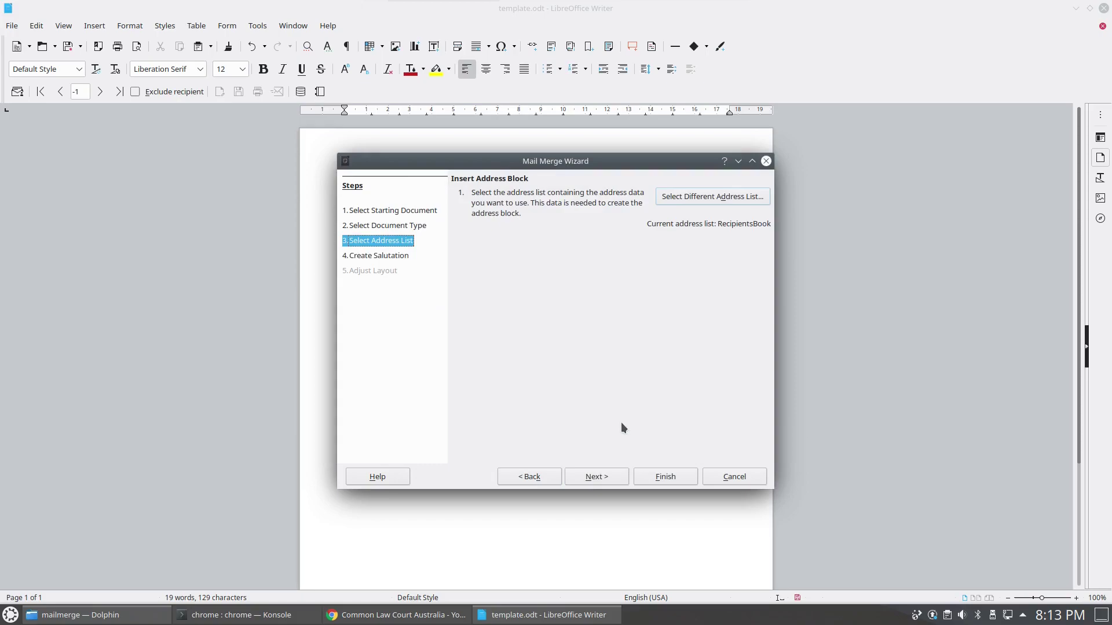
pyautogui.click(603, 476)
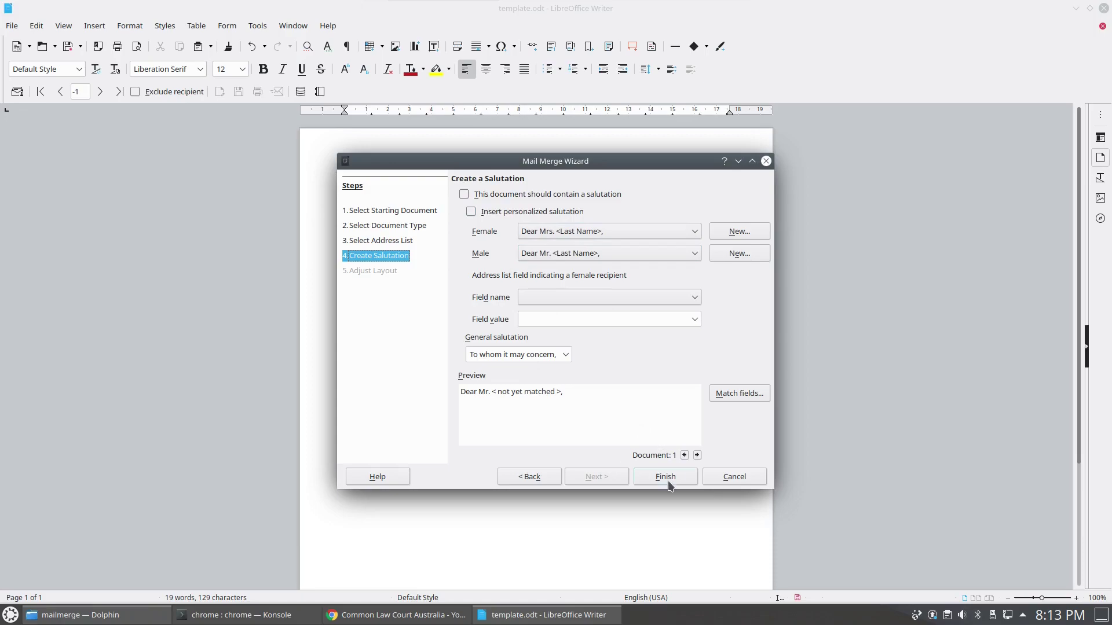
pyautogui.click(656, 472)
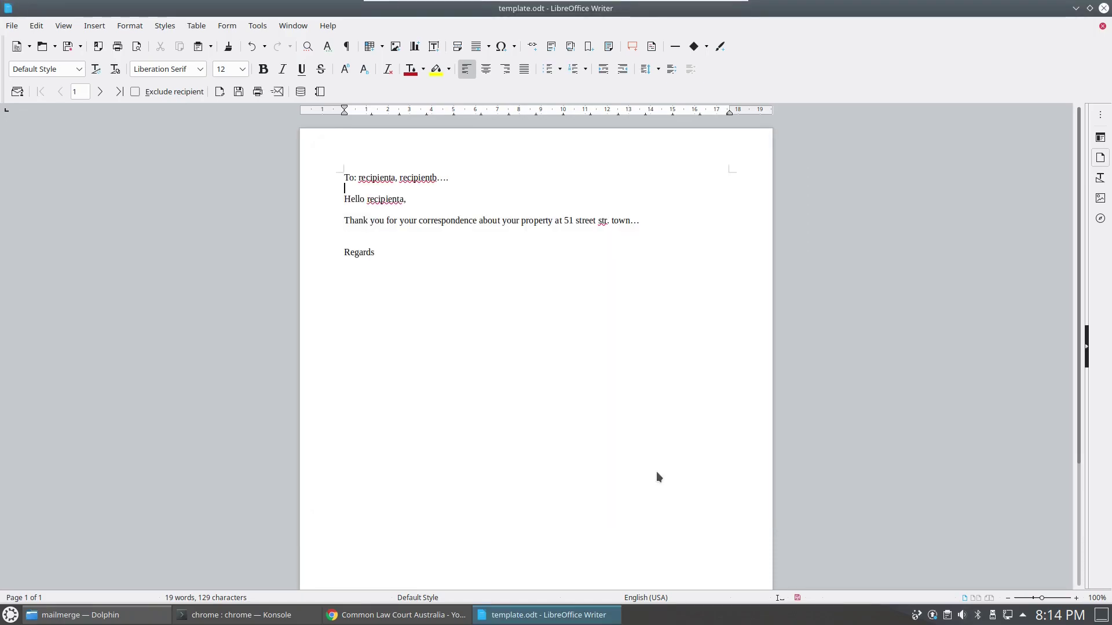
# Move forward and back through the mail merge entries to check recipient navigation.
pyautogui.click(100, 93)
pyautogui.click(60, 92)
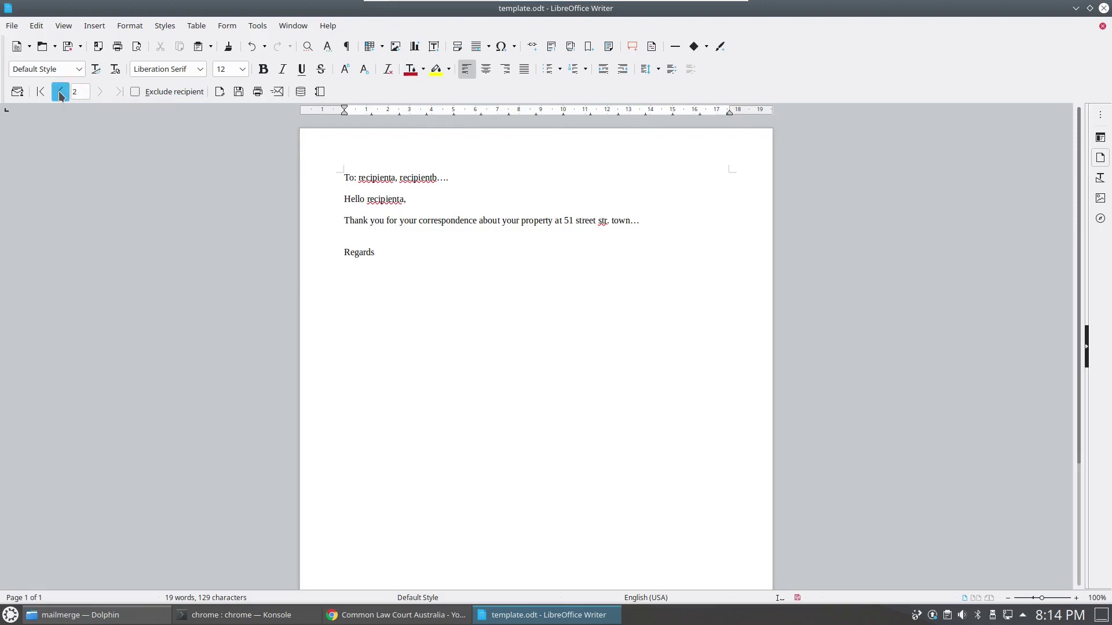
pyautogui.click(99, 91)
pyautogui.click(61, 92)
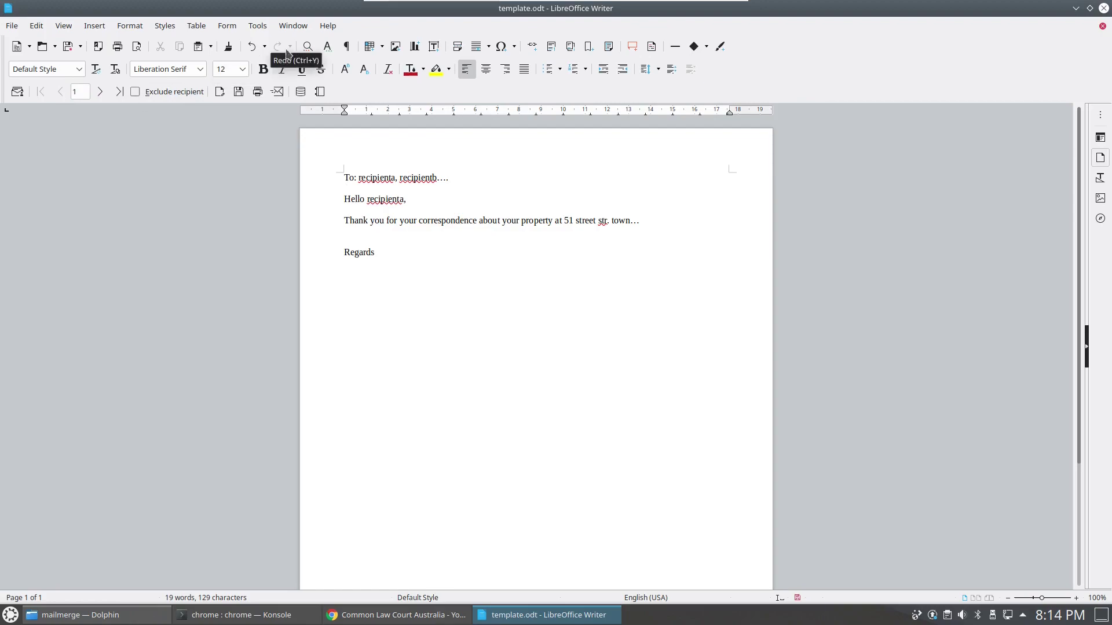
# Review the Writer Mail Merge Email options, including the sender details and outgoing SMTP server settings, without changing them.
pyautogui.click(248, 26)
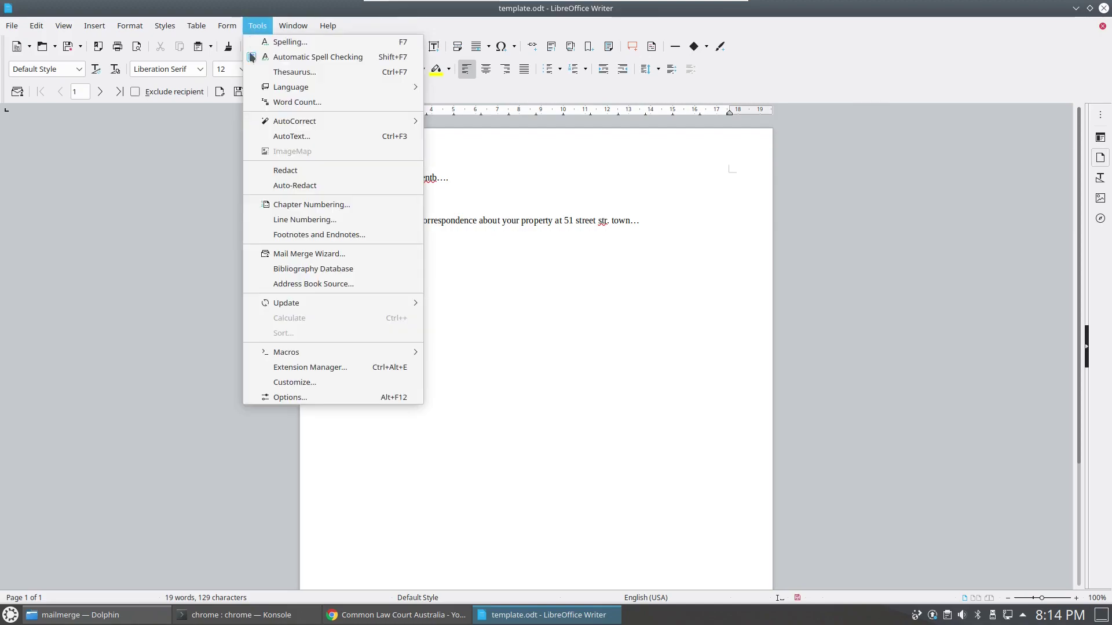
pyautogui.click(274, 398)
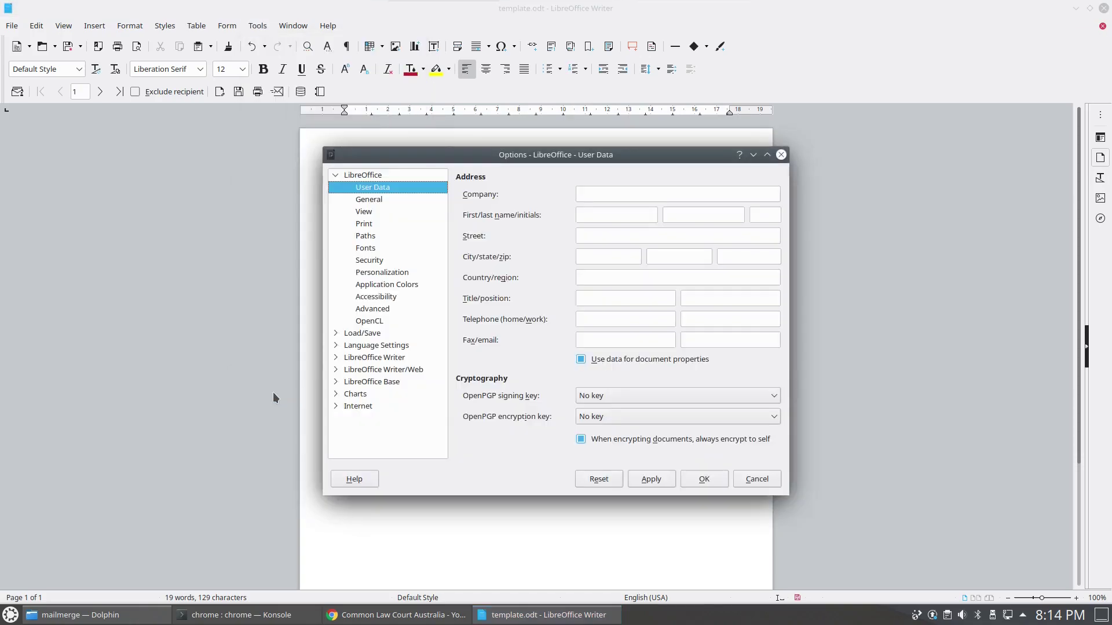
pyautogui.click(336, 360)
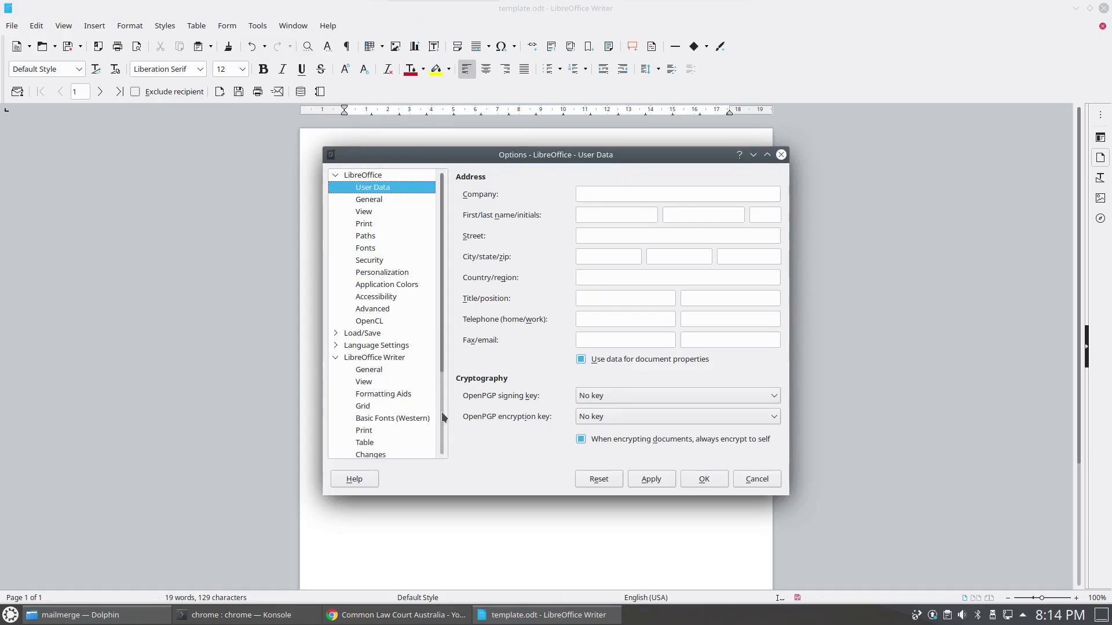
pyautogui.scroll(-3, 441, 412)
pyautogui.click(415, 394)
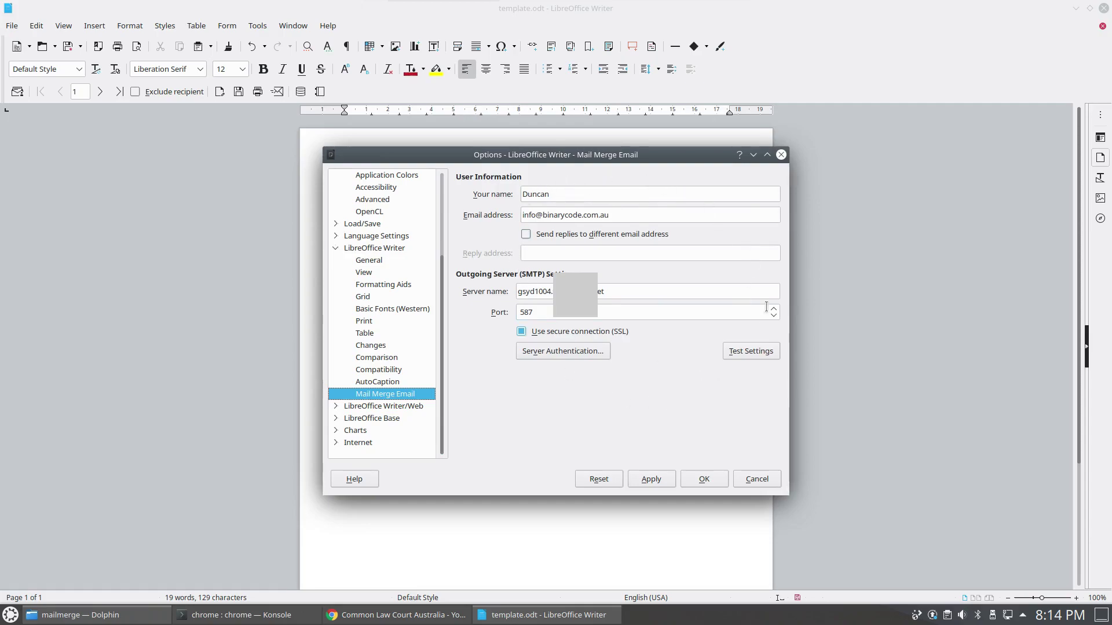
pyautogui.click(747, 484)
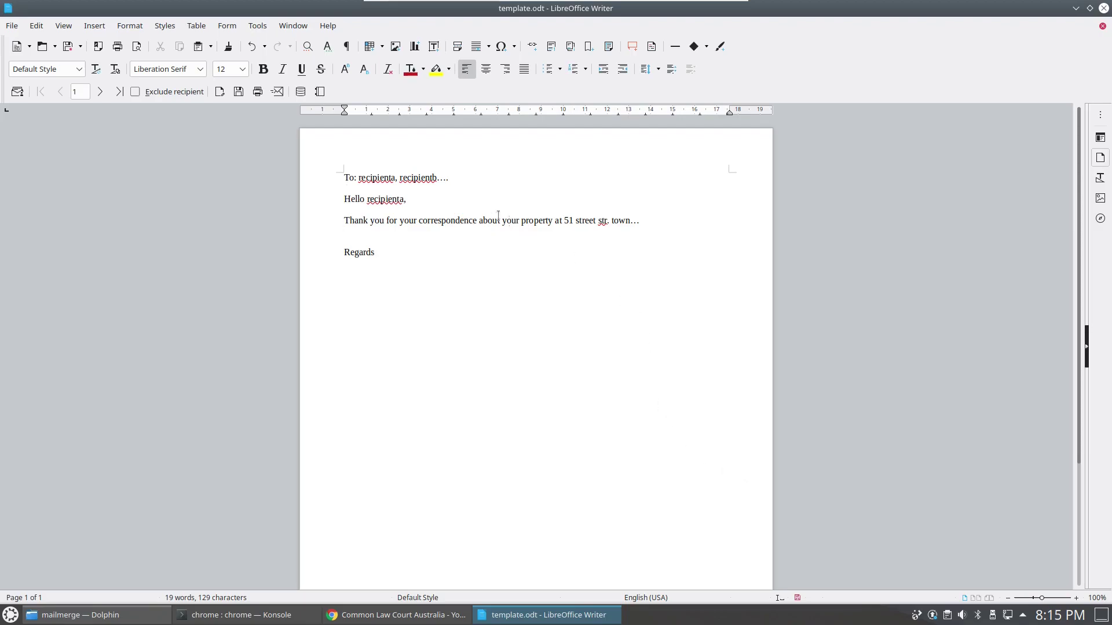
# Delete the "To:" recipients line at the start of the letter.
pyautogui.click(398, 194)
pyautogui.hotkey('shift', 'Down')
pyautogui.press('Delete')
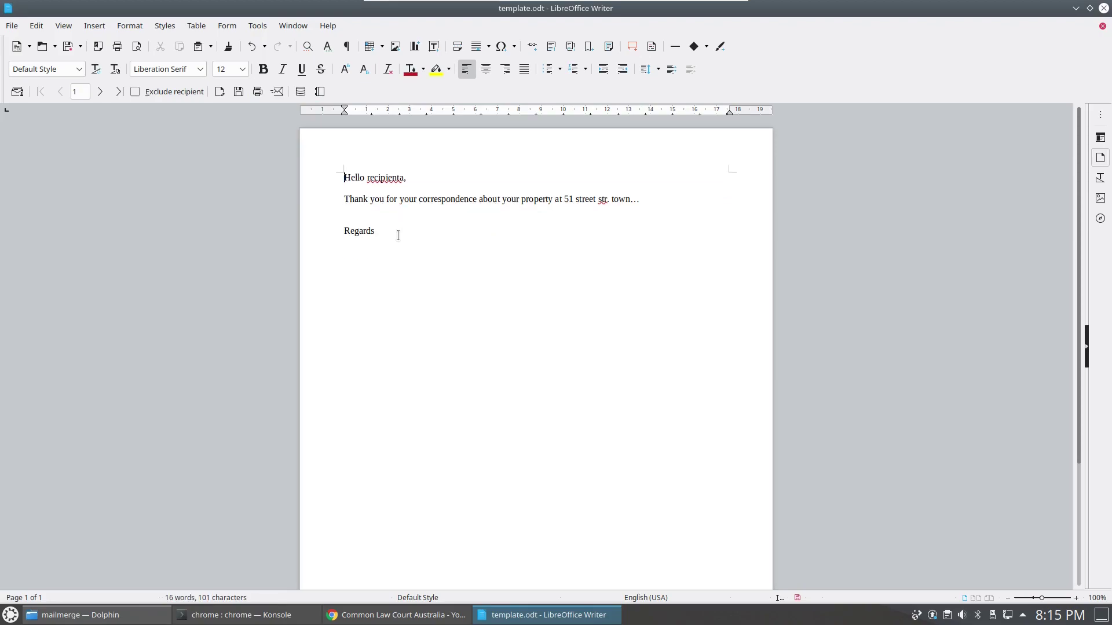
# Highlight the remaining letter text and switch between the merge entries to compare what each recipient gets.
pyautogui.hotkey('shift', 'Down')
pyautogui.hotkey('shift', 'Down')
pyautogui.hotkey('shift', 'Down')
pyautogui.hotkey('shift', 'Down')
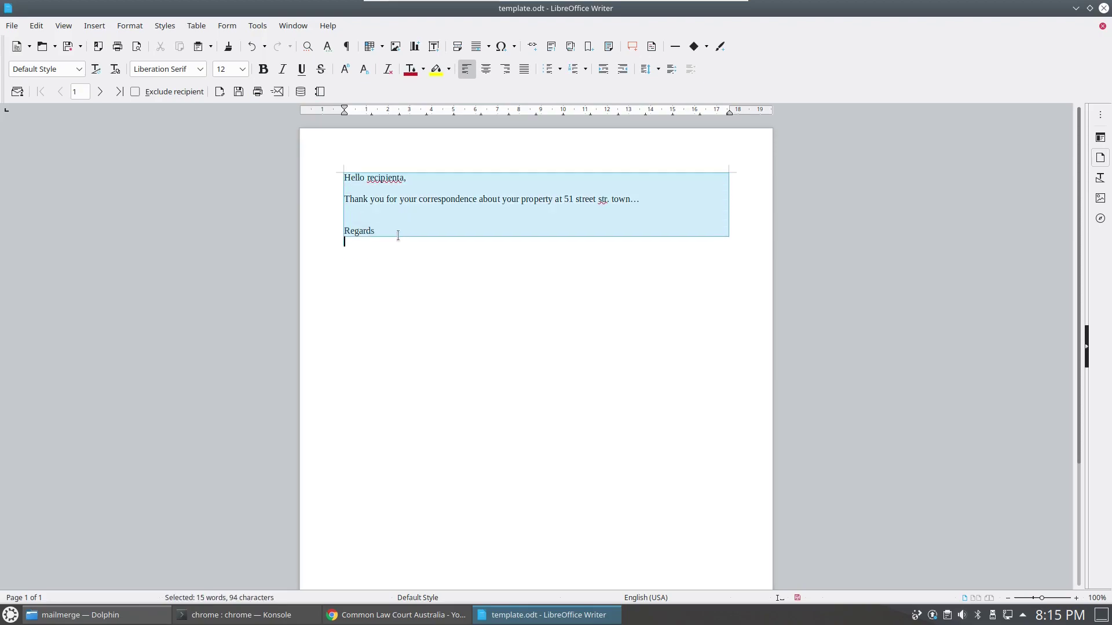
pyautogui.click(100, 92)
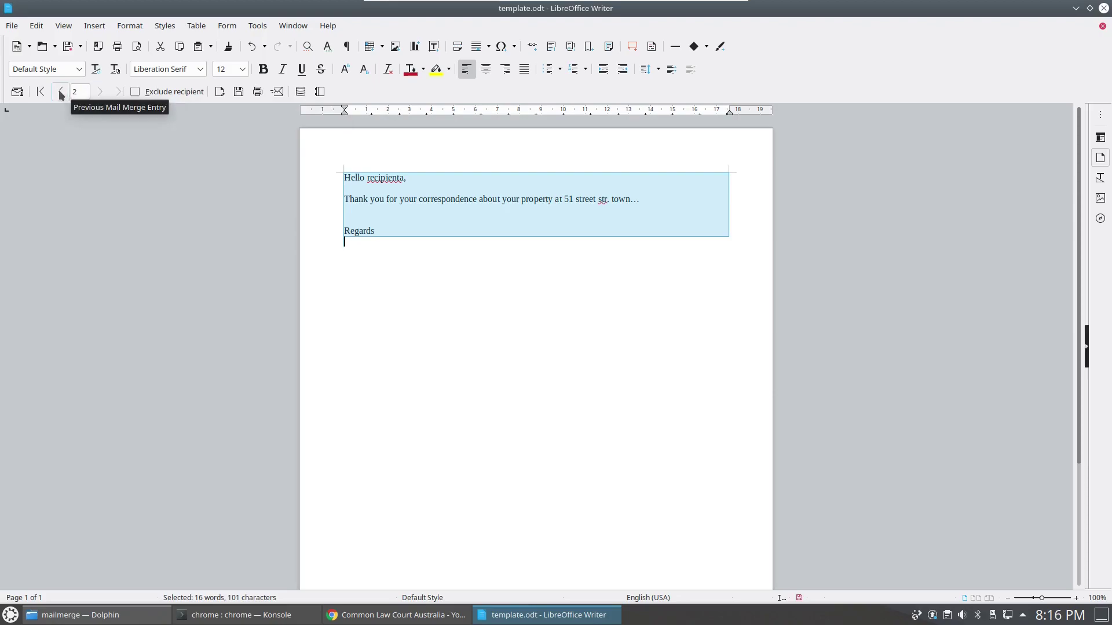
pyautogui.click(61, 92)
pyautogui.click(100, 91)
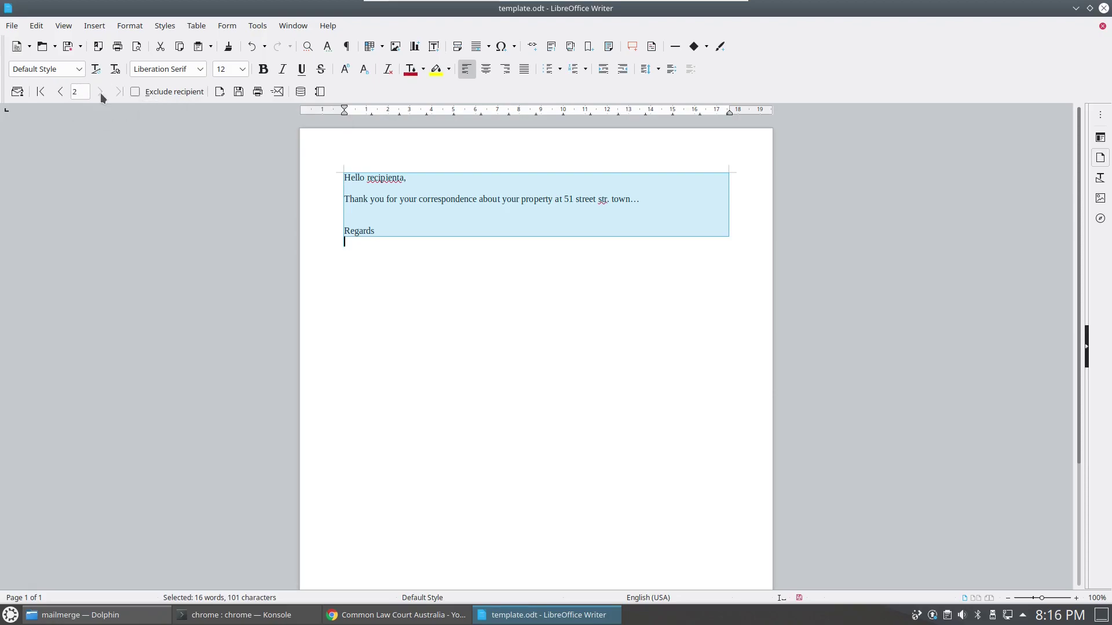
# With "recipienta" selected in the greeting, open the mail merge database fields, expand RecipientsBook's Sheet1, and place the Fields dialog clear of the letter text.
pyautogui.click(377, 182)
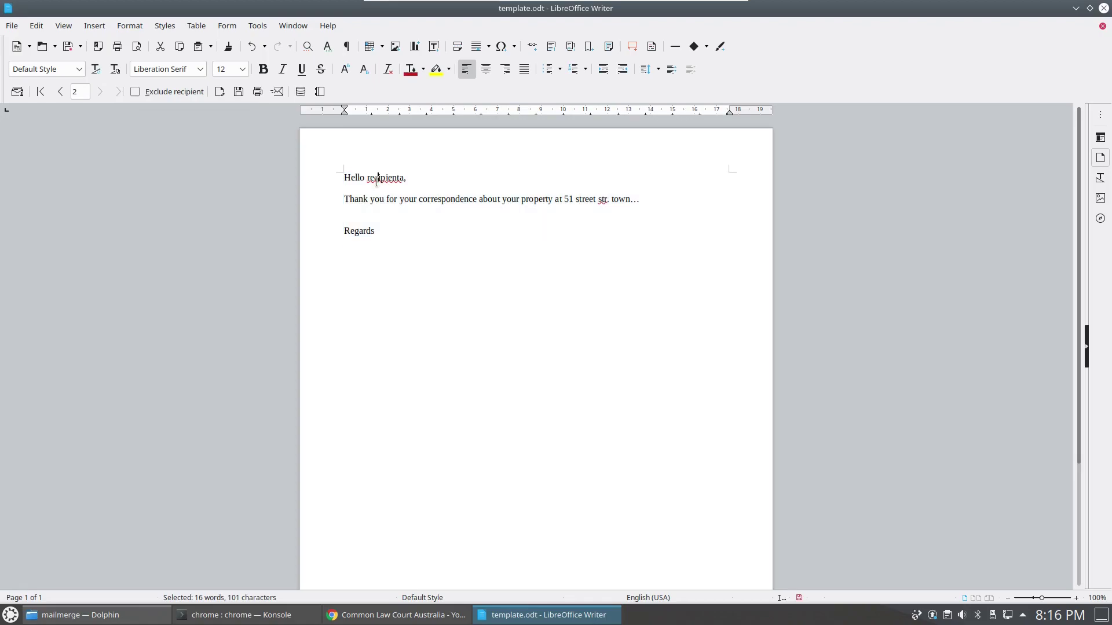
pyautogui.moveTo(369, 178); pyautogui.dragTo(405, 178)
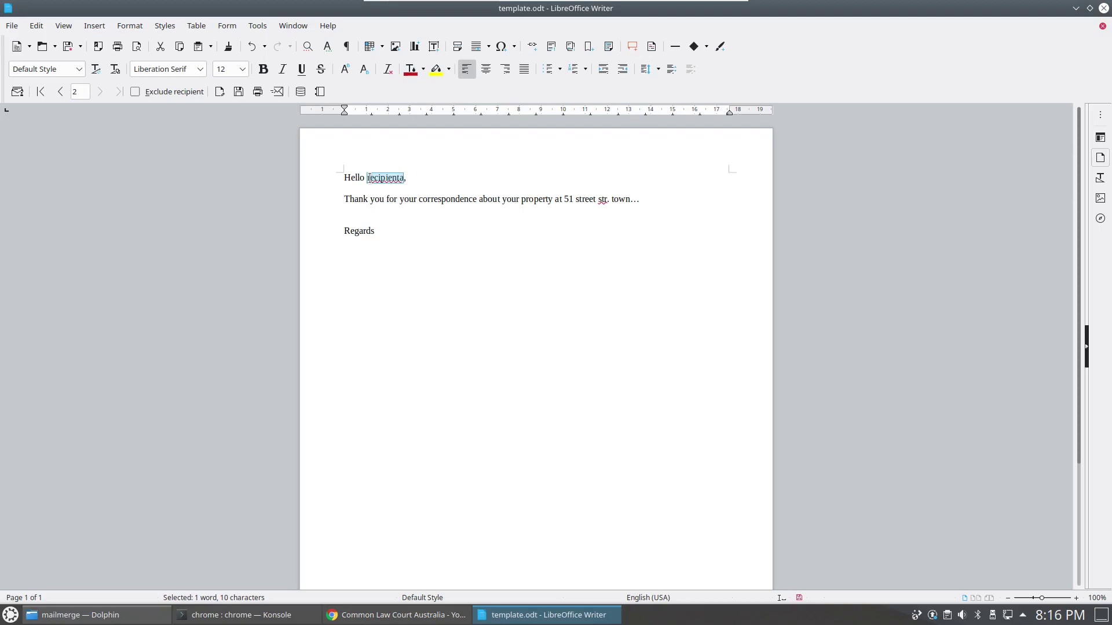
pyautogui.click(339, 180)
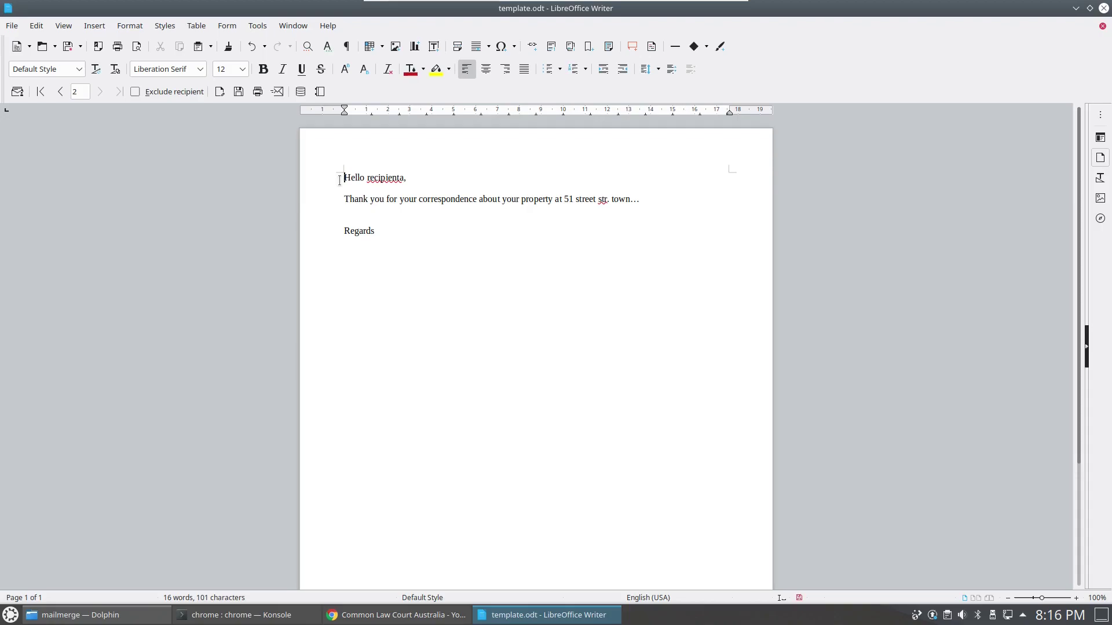
pyautogui.doubleClick(399, 177)
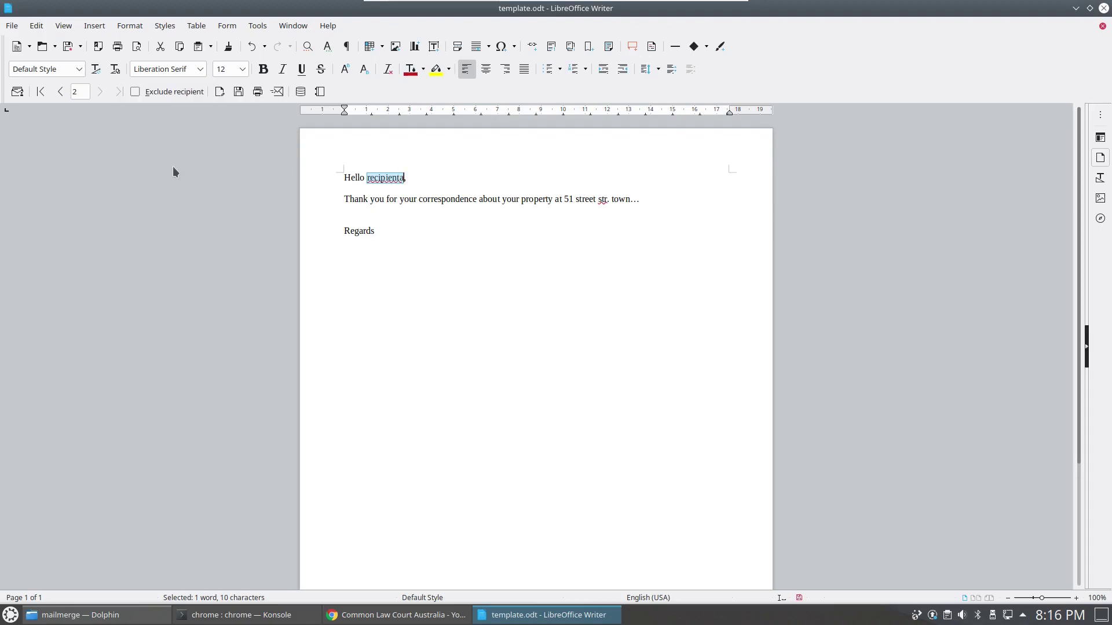
pyautogui.click(94, 26)
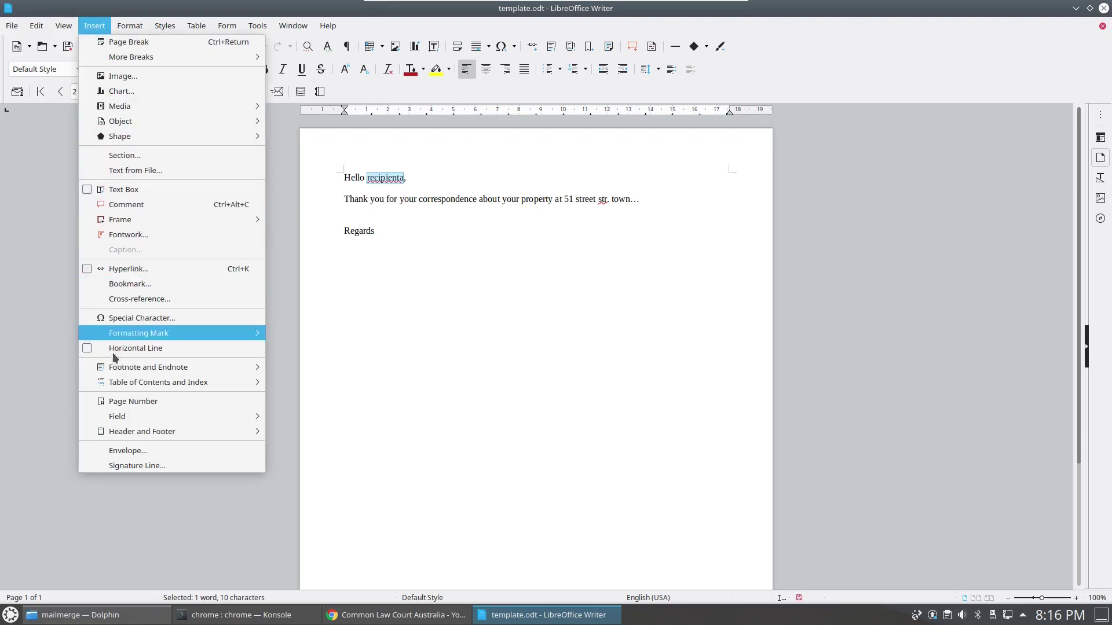
pyautogui.moveTo(112, 420)
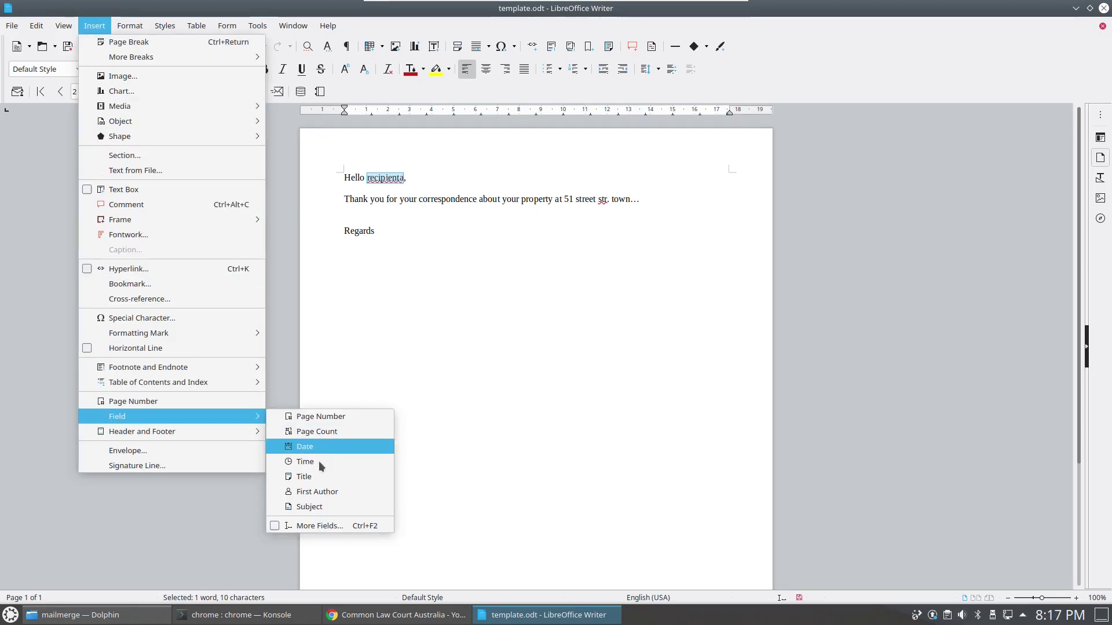
pyautogui.click(311, 526)
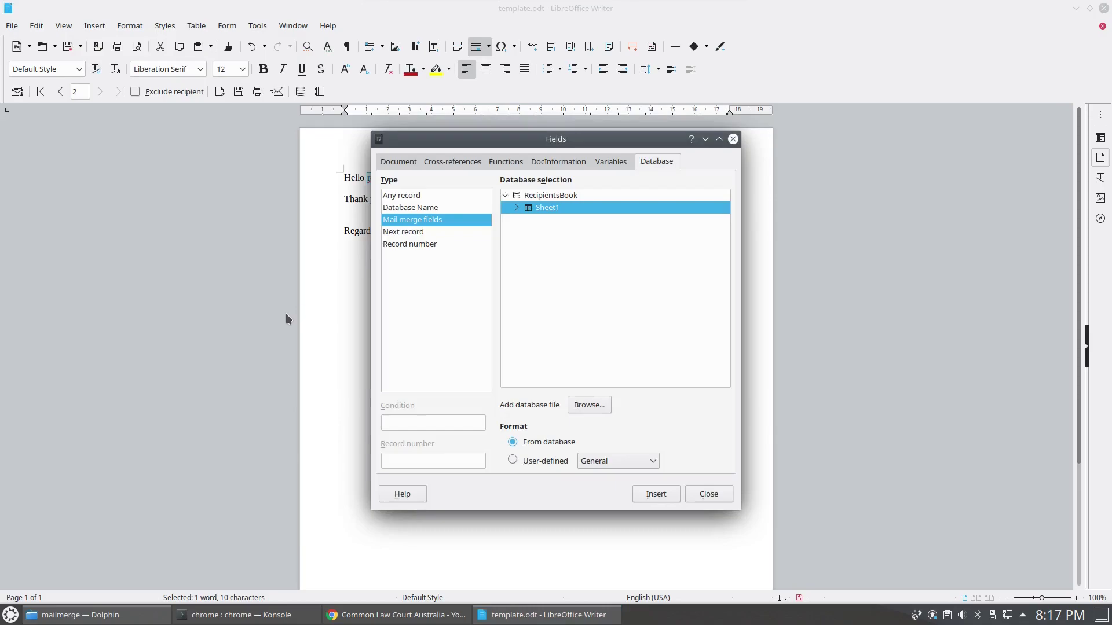
pyautogui.click(516, 208)
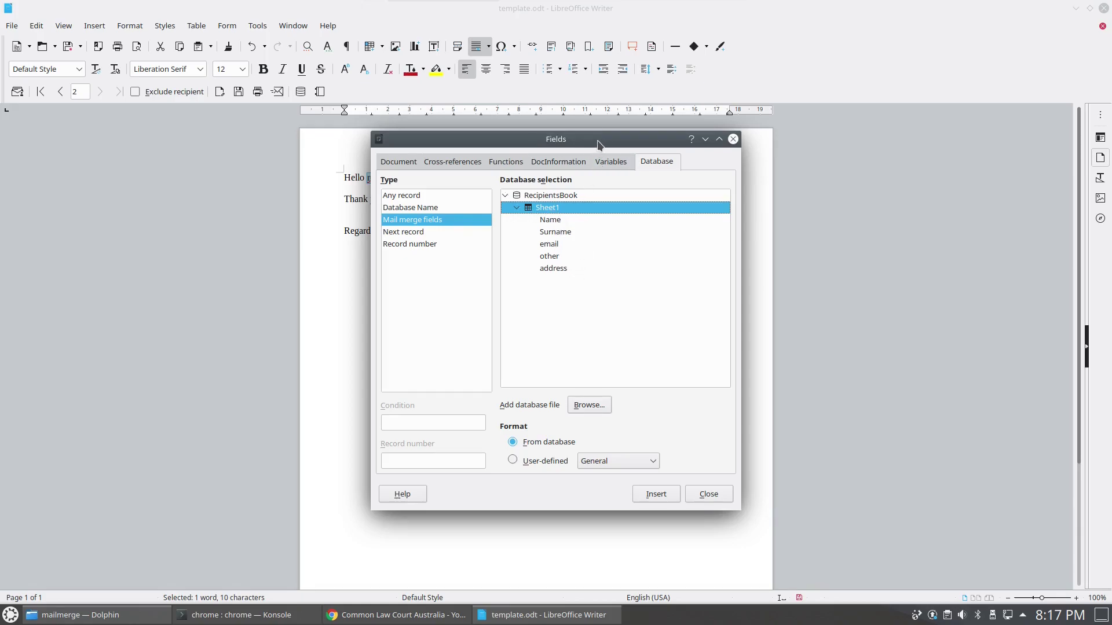
pyautogui.moveTo(598, 144); pyautogui.dragTo(268, 179)
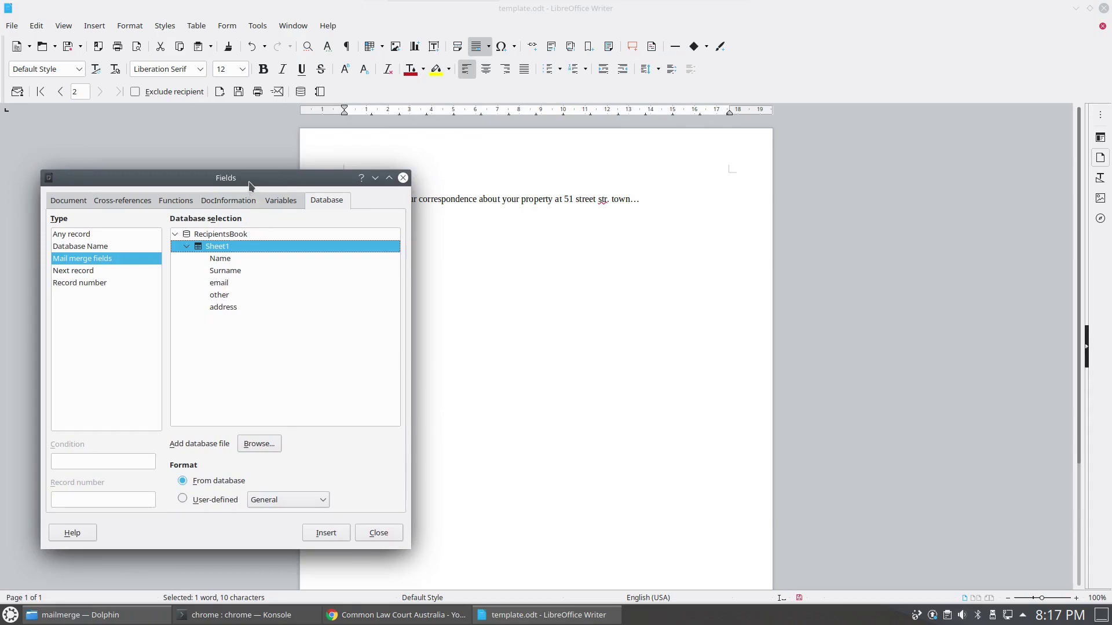
pyautogui.moveTo(249, 182); pyautogui.dragTo(901, 195)
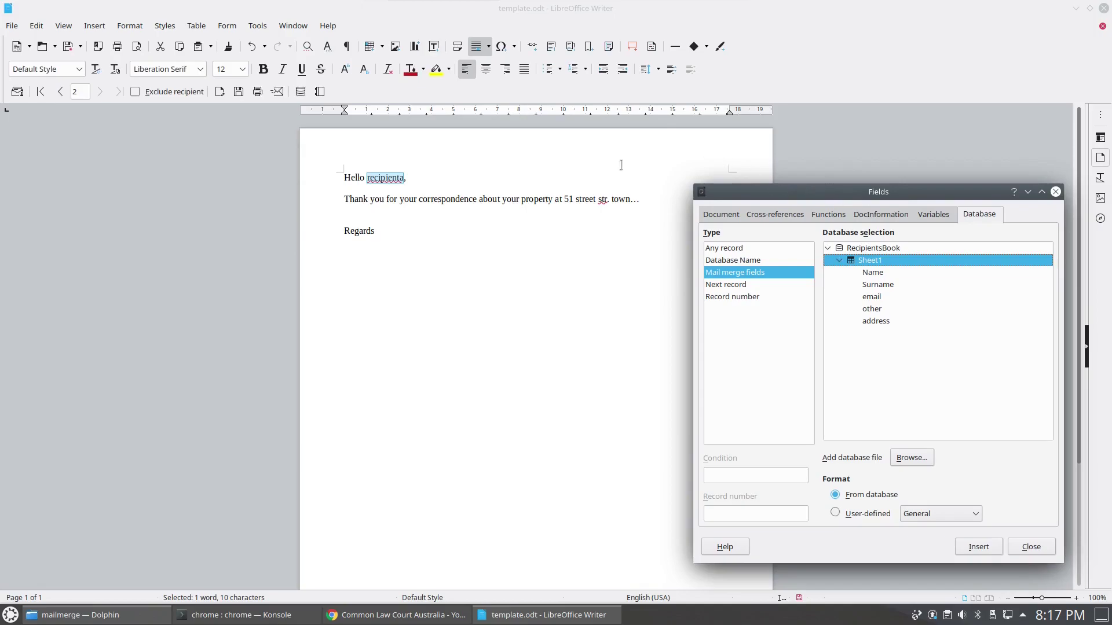
# Replace the word "recipienta" in the greeting with the Name mail merge field from Sheet1.
pyautogui.moveTo(389, 178); pyautogui.dragTo(389, 183)
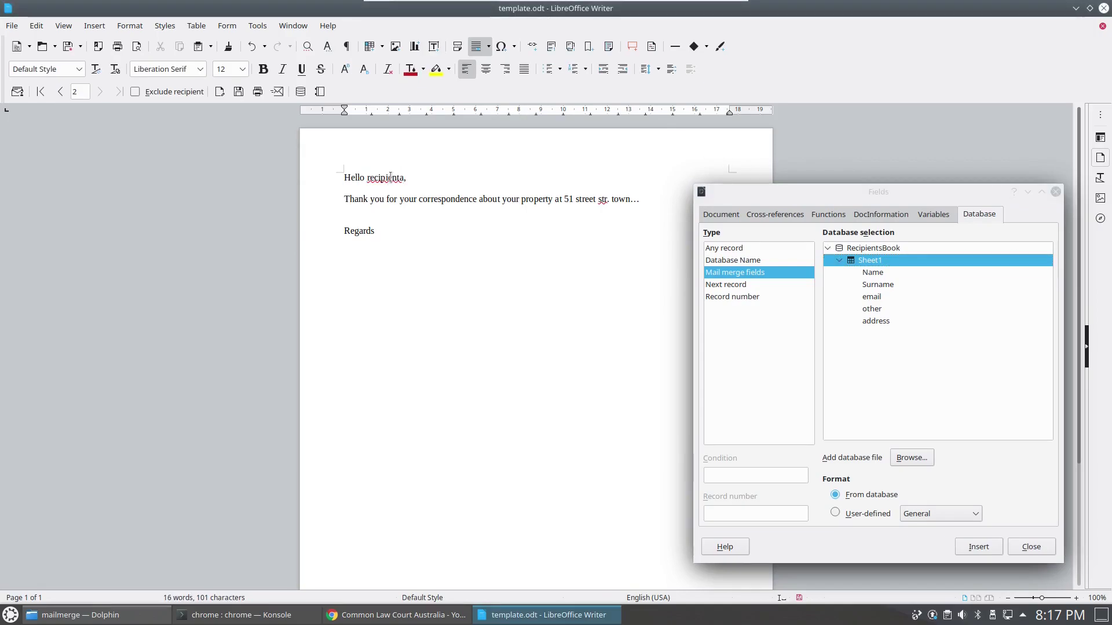
pyautogui.doubleClick(385, 178)
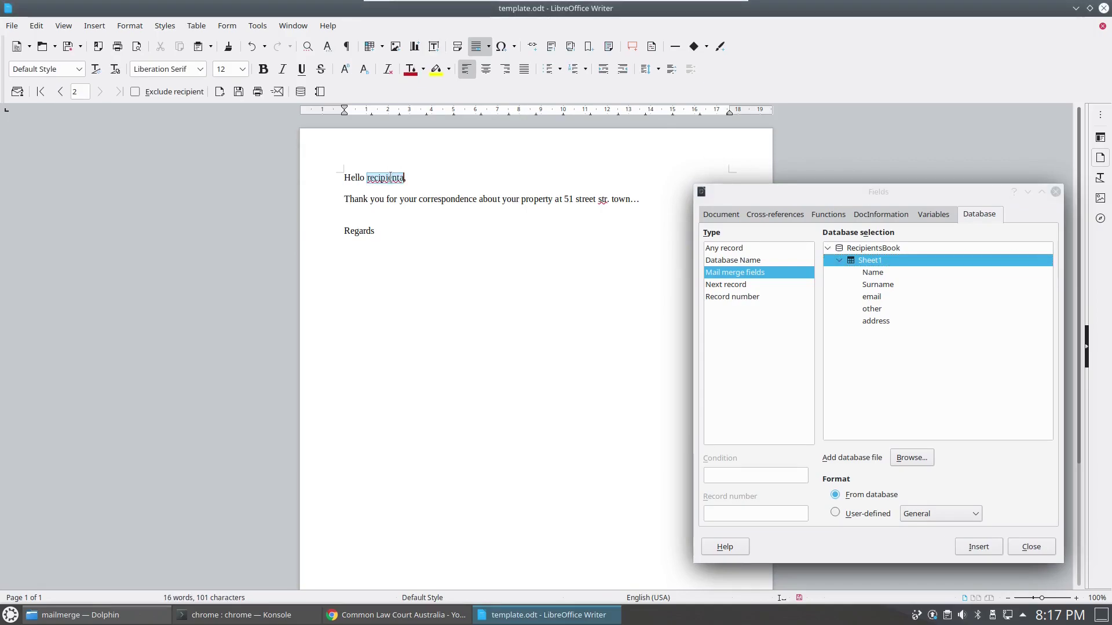
pyautogui.doubleClick(878, 273)
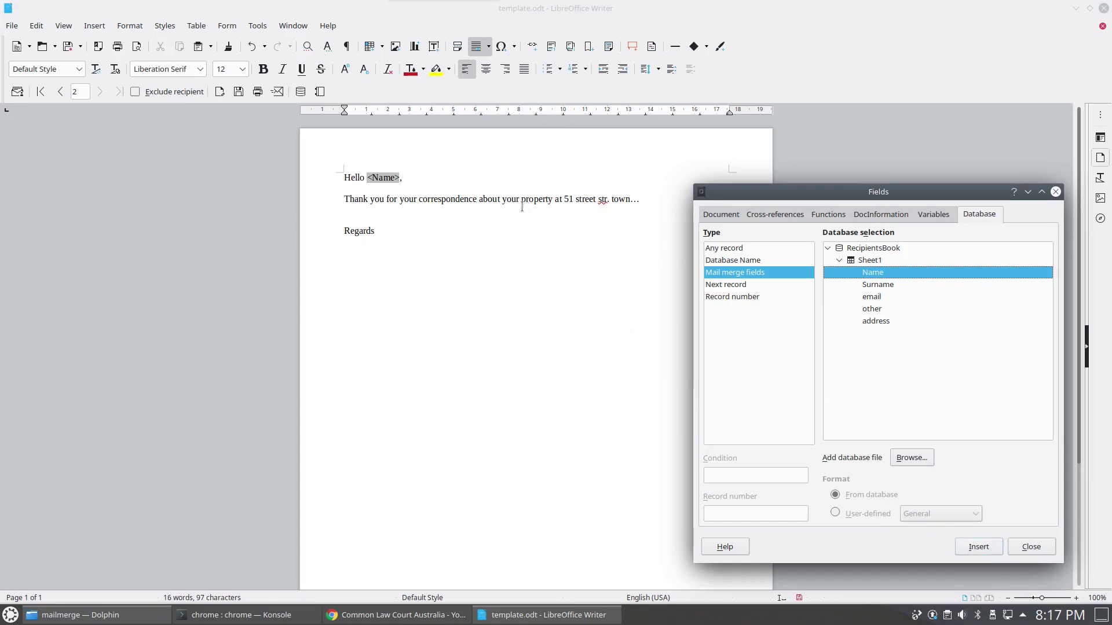
# Replace the placeholder property address in the letter's body with the address mail merge field and end the sentence with a full stop.
pyautogui.click(563, 199)
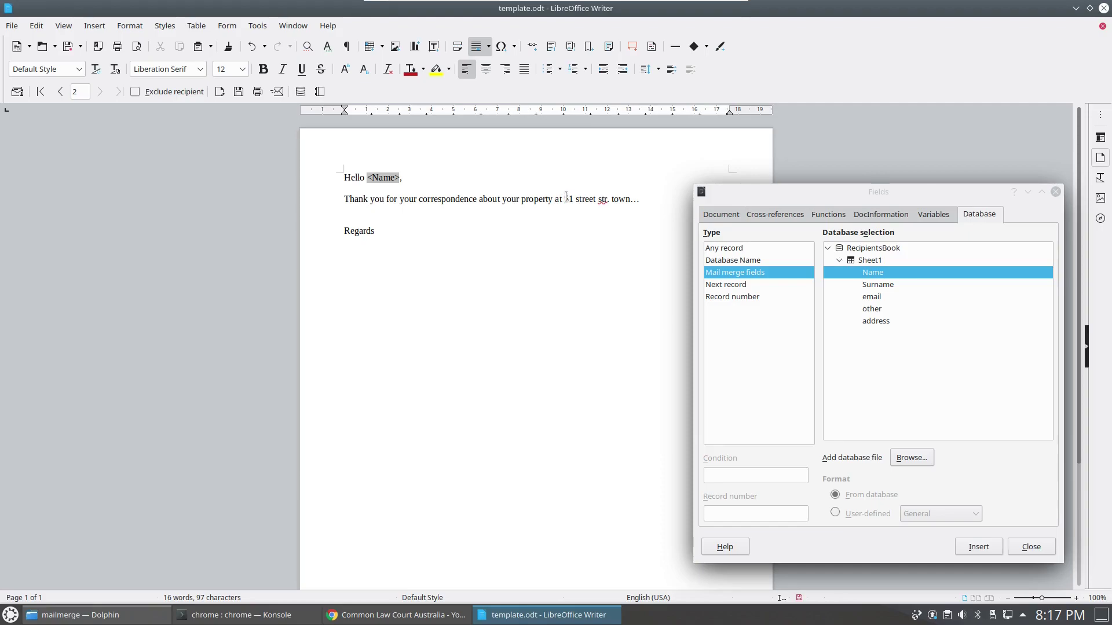
pyautogui.moveTo(565, 199); pyautogui.dragTo(630, 200)
pyautogui.hotkey('shift', 'End')
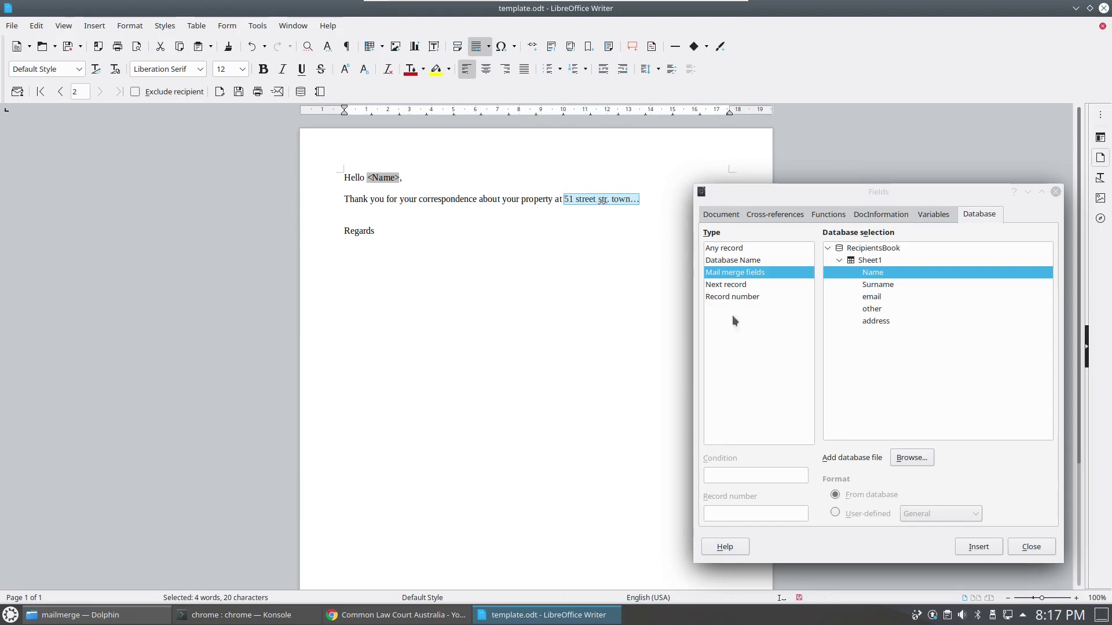
pyautogui.doubleClick(872, 320)
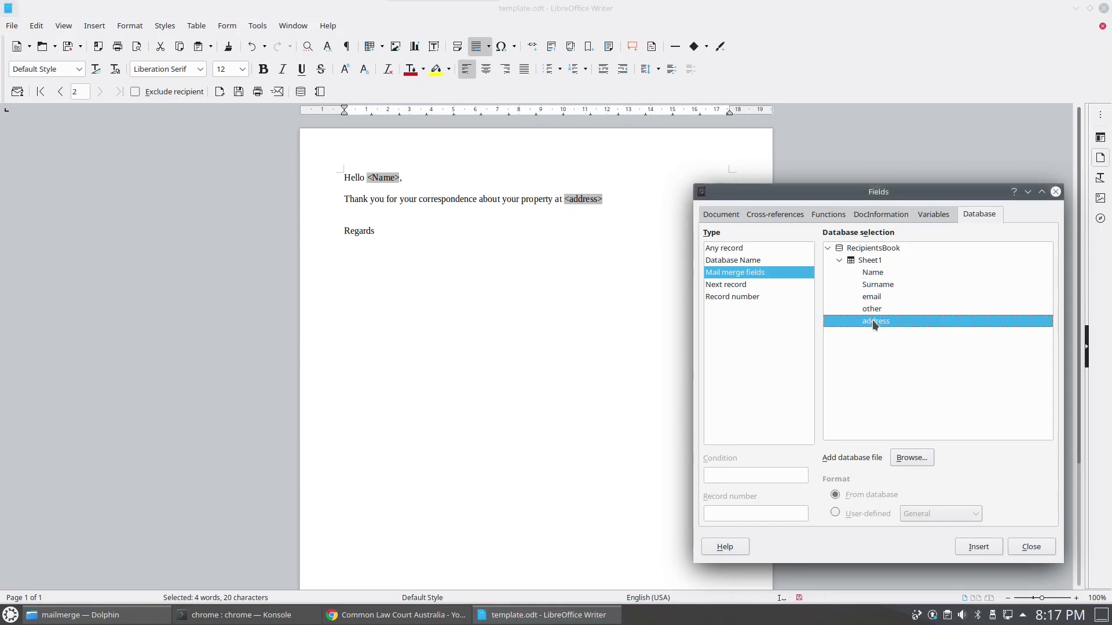
pyautogui.click(616, 202)
pyautogui.write('.')
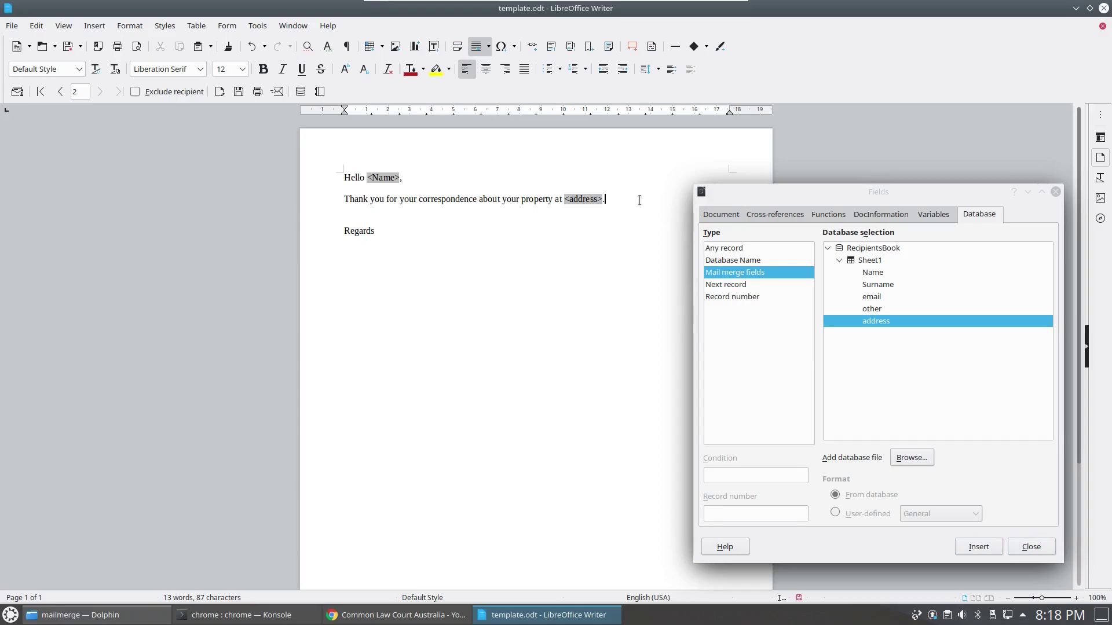
# Add an "Other info:" line below the property sentence, insert the other mail merge field after it, and close the Fields dialog.
pyautogui.press('Return')
pyautogui.press('Return')
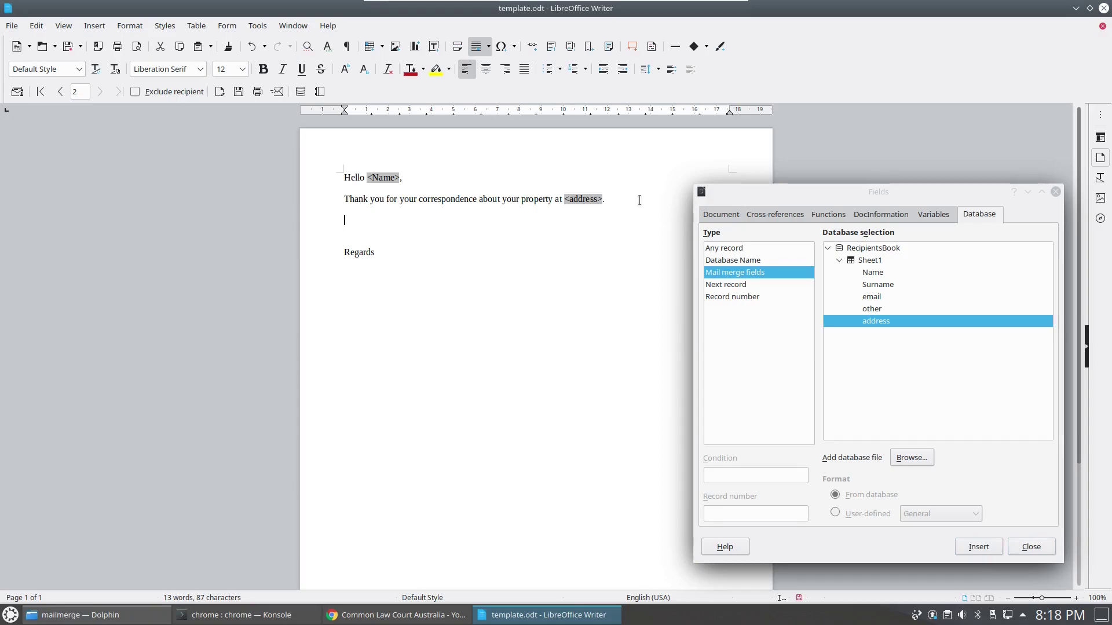
pyautogui.write('Other info:')
pyautogui.doubleClick(884, 309)
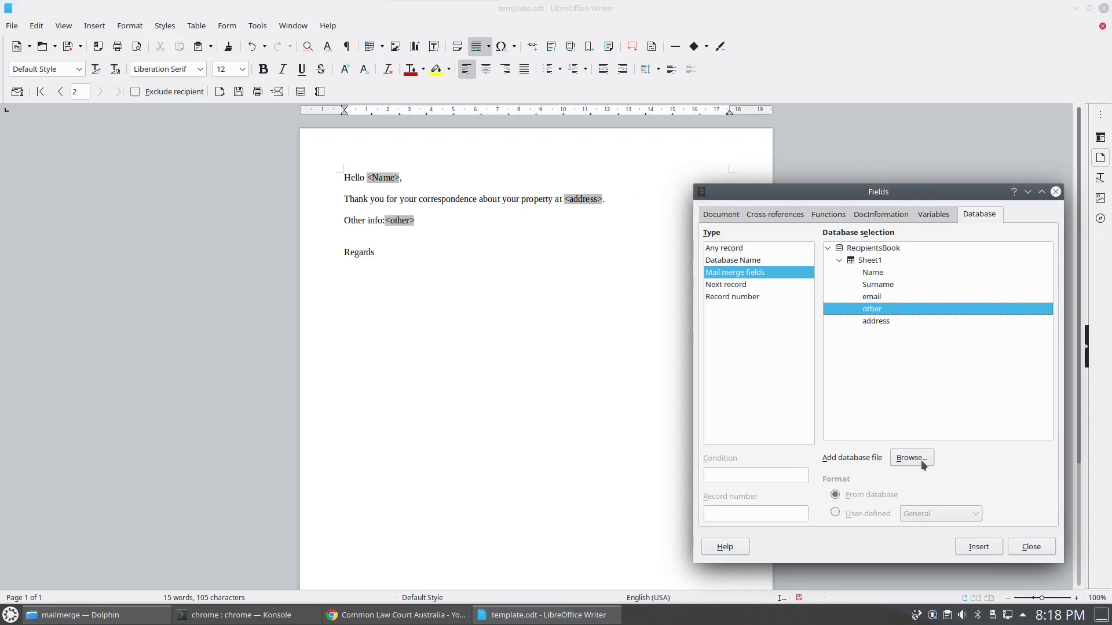
pyautogui.click(1031, 547)
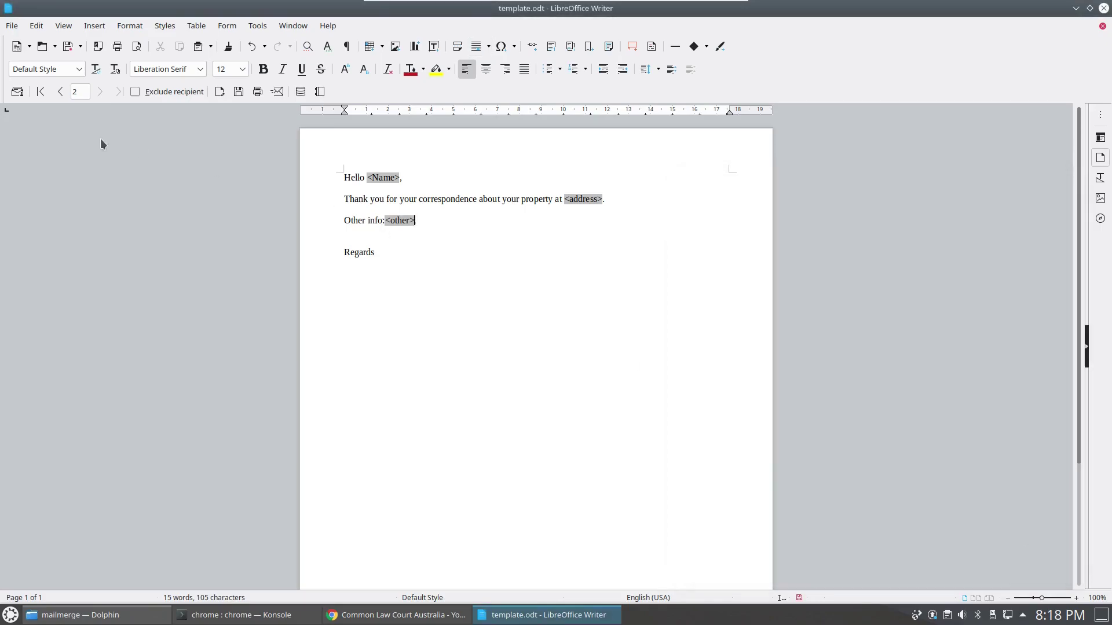
# Switch back and forth between the first and second merge entries to preview the letter's fields for each recipient.
pyautogui.click(61, 93)
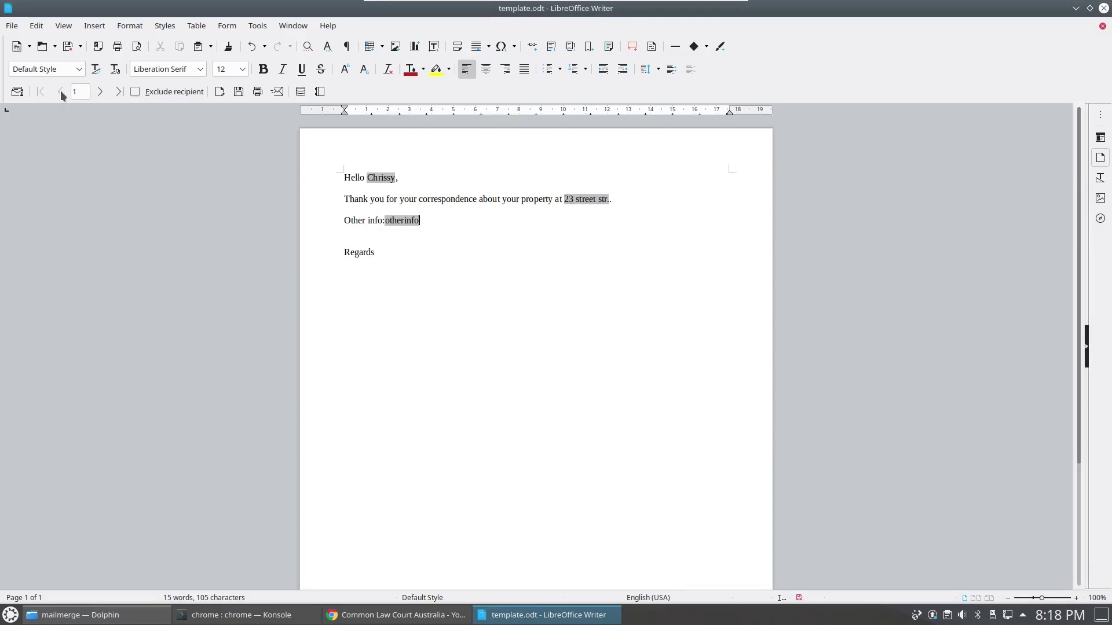
pyautogui.click(100, 94)
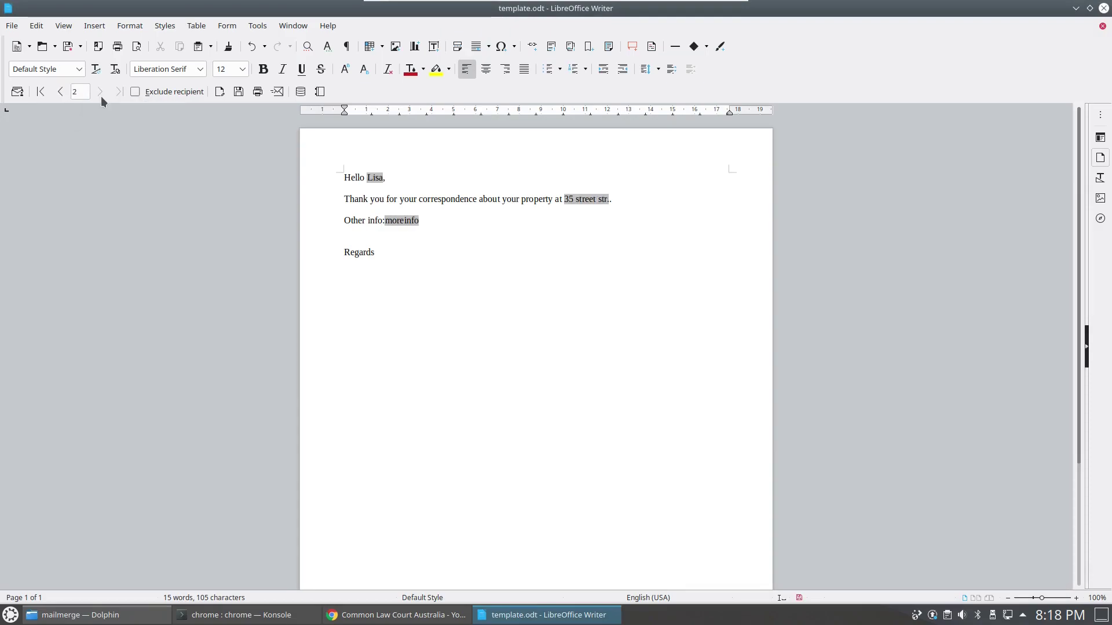
pyautogui.click(60, 93)
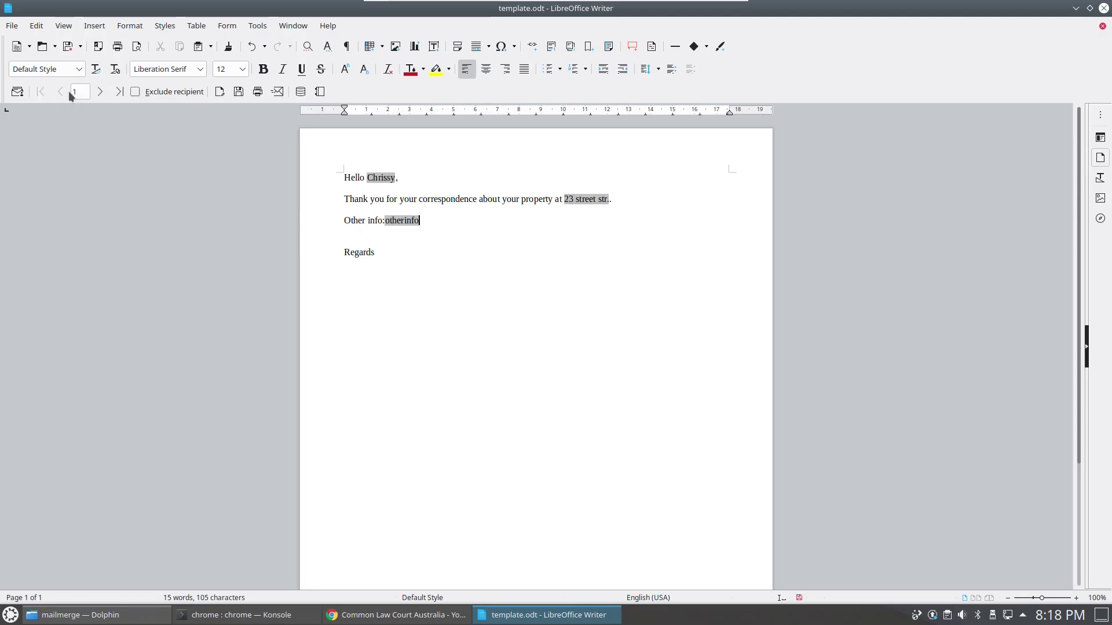
pyautogui.click(102, 91)
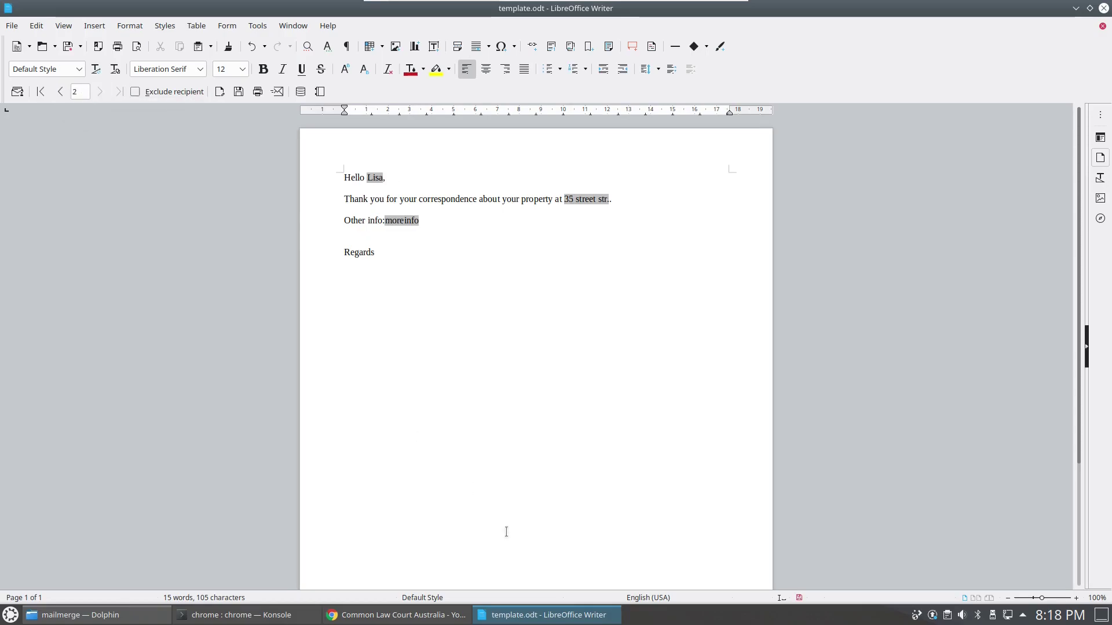
# Open recipientinfo.ods from the mailmerge folder, place its window beside the letter to compare the records, and return the letter to the first merge entry.
pyautogui.click(493, 619)
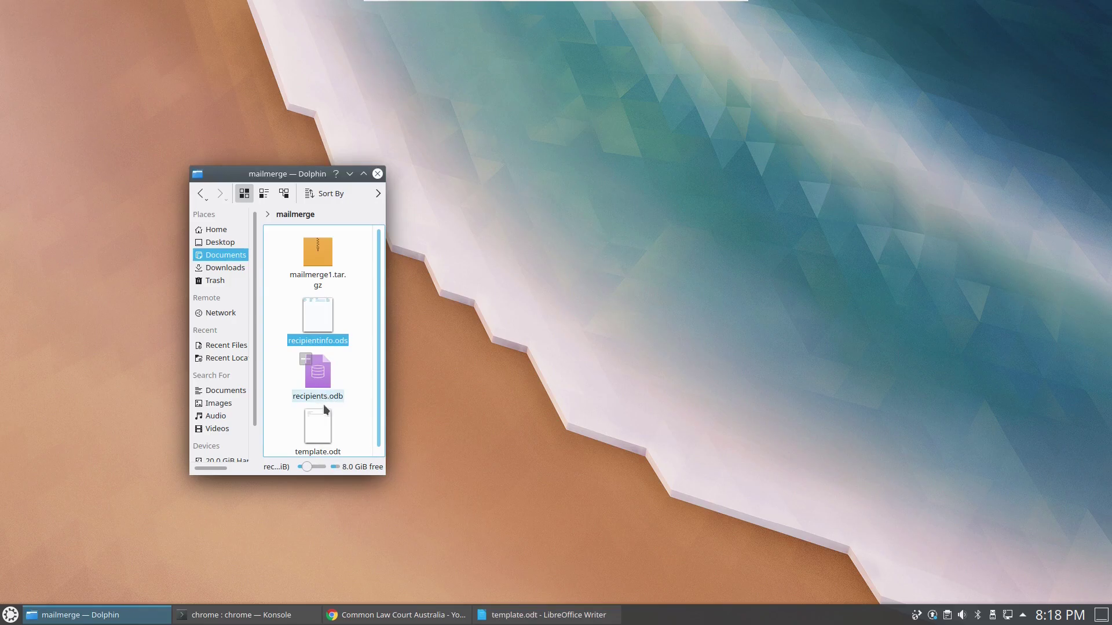
pyautogui.doubleClick(328, 332)
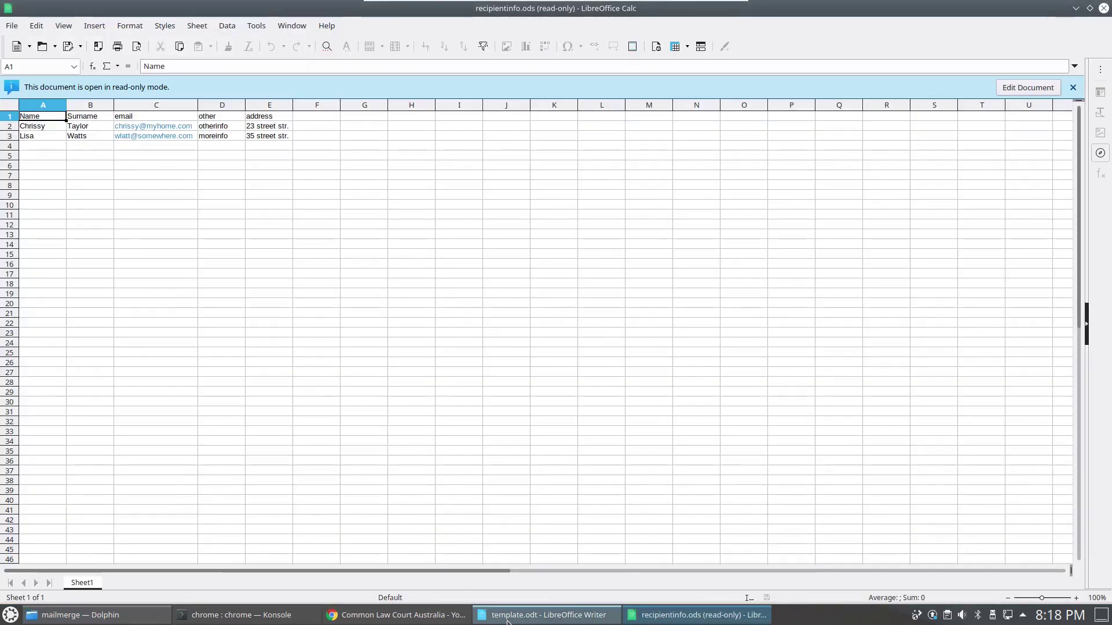
pyautogui.click(507, 621)
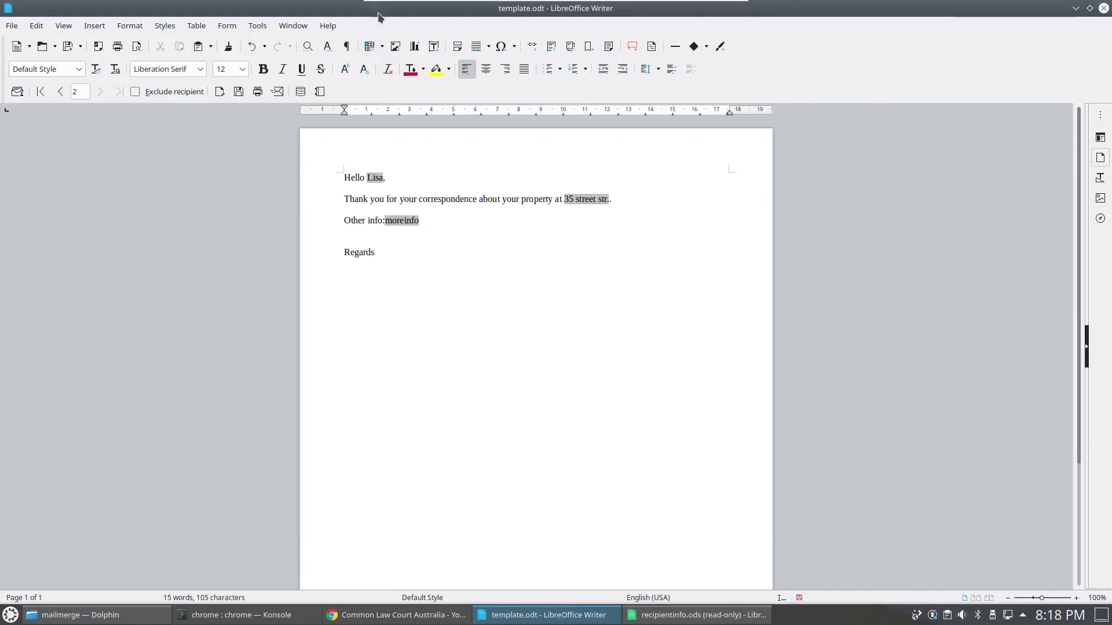
pyautogui.click(698, 617)
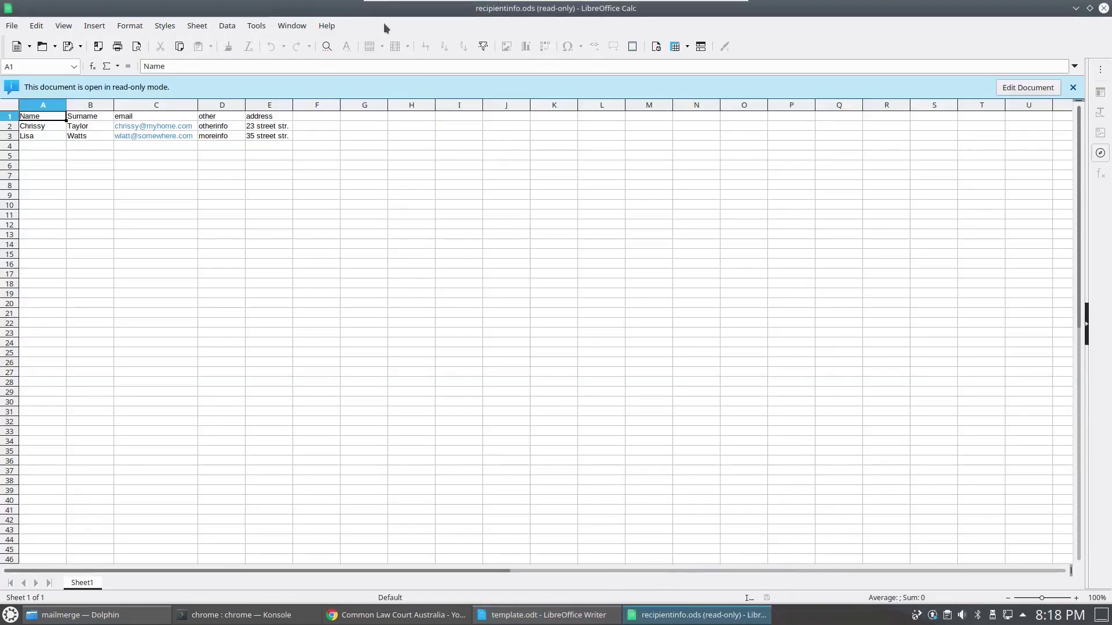
pyautogui.moveTo(384, 9); pyautogui.dragTo(561, 278)
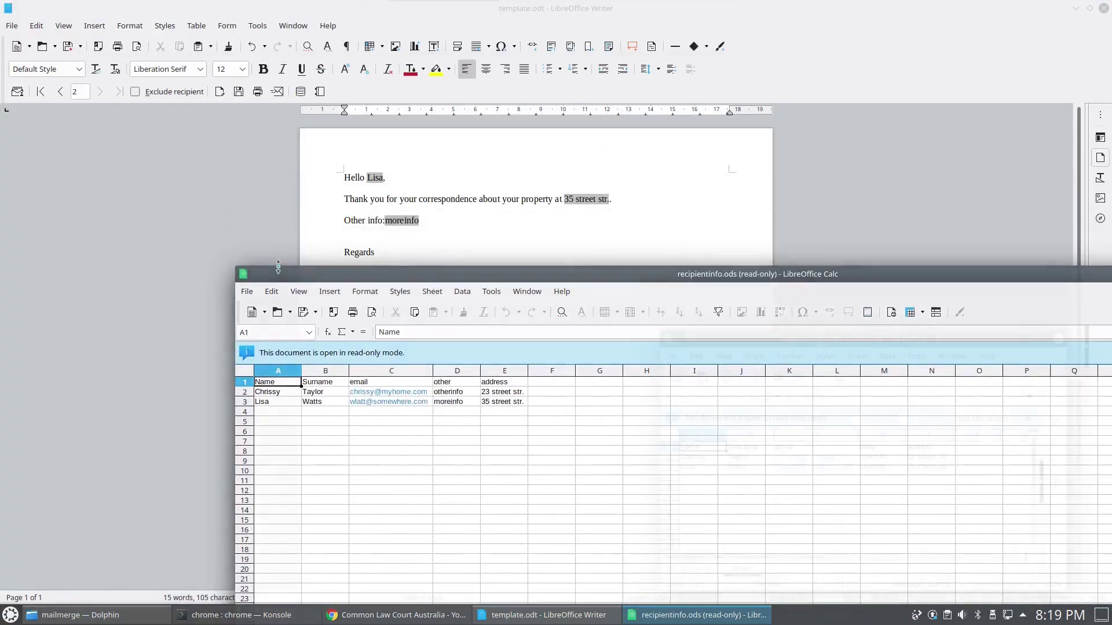
pyautogui.moveTo(278, 266); pyautogui.dragTo(740, 220)
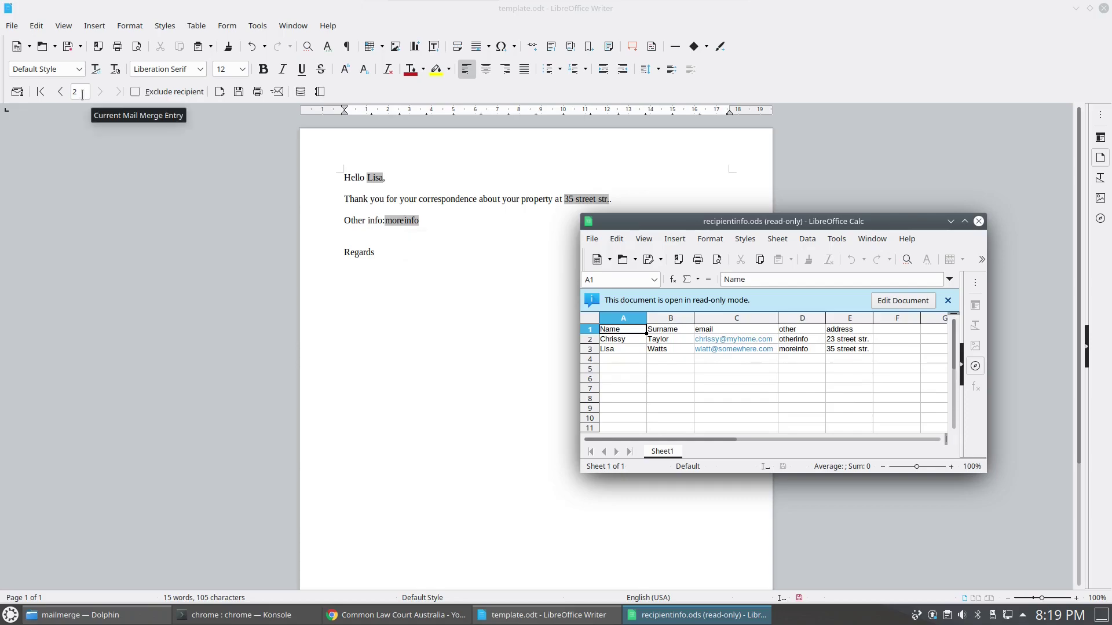
pyautogui.click(60, 91)
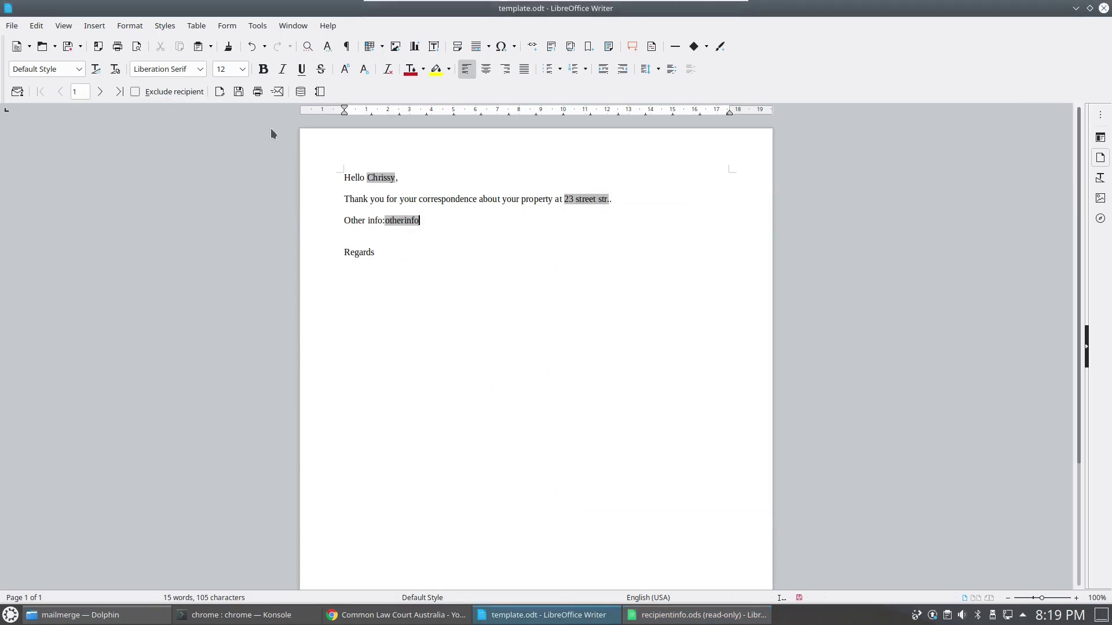
# Review the merged-document save options, including individual documents, and the print options, cancelling both dialogs without saving or printing.
pyautogui.click(238, 92)
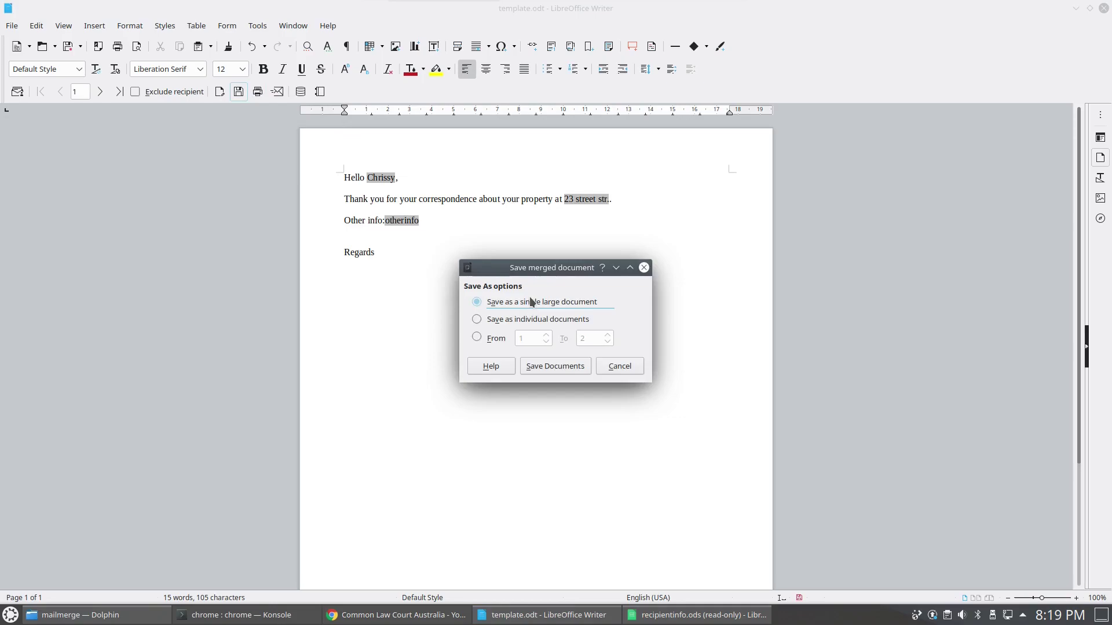
pyautogui.click(488, 319)
pyautogui.click(613, 366)
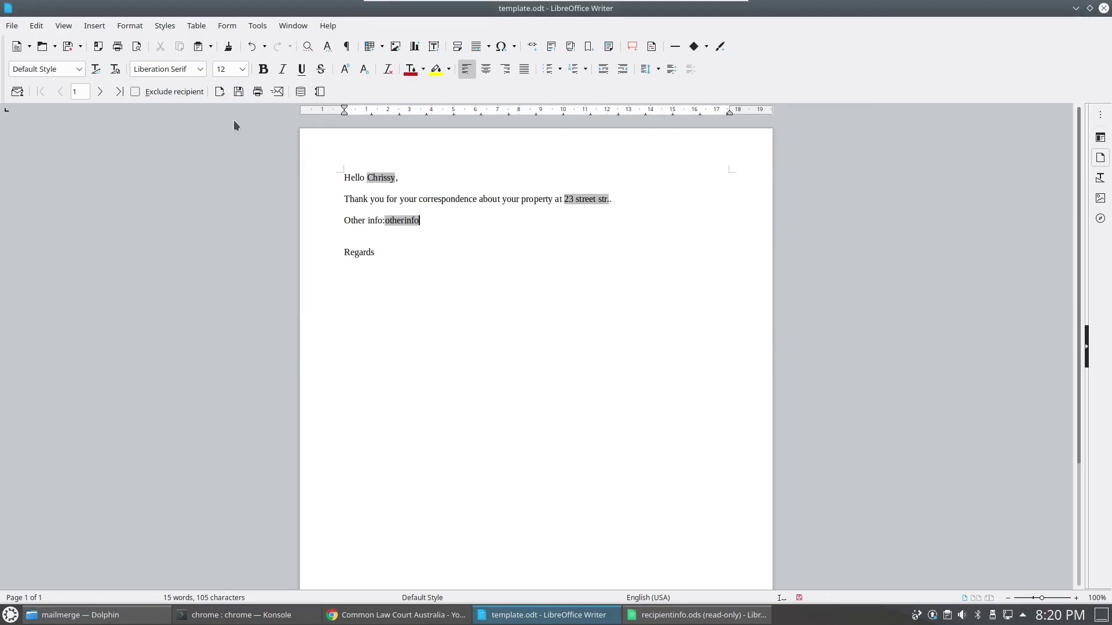
pyautogui.click(257, 93)
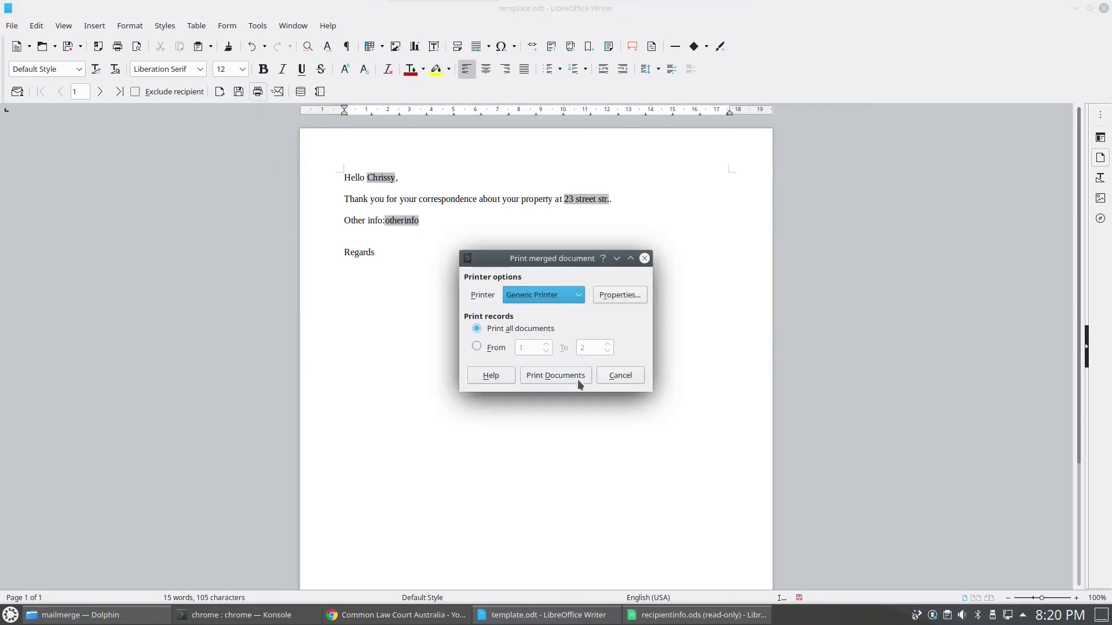
pyautogui.click(624, 384)
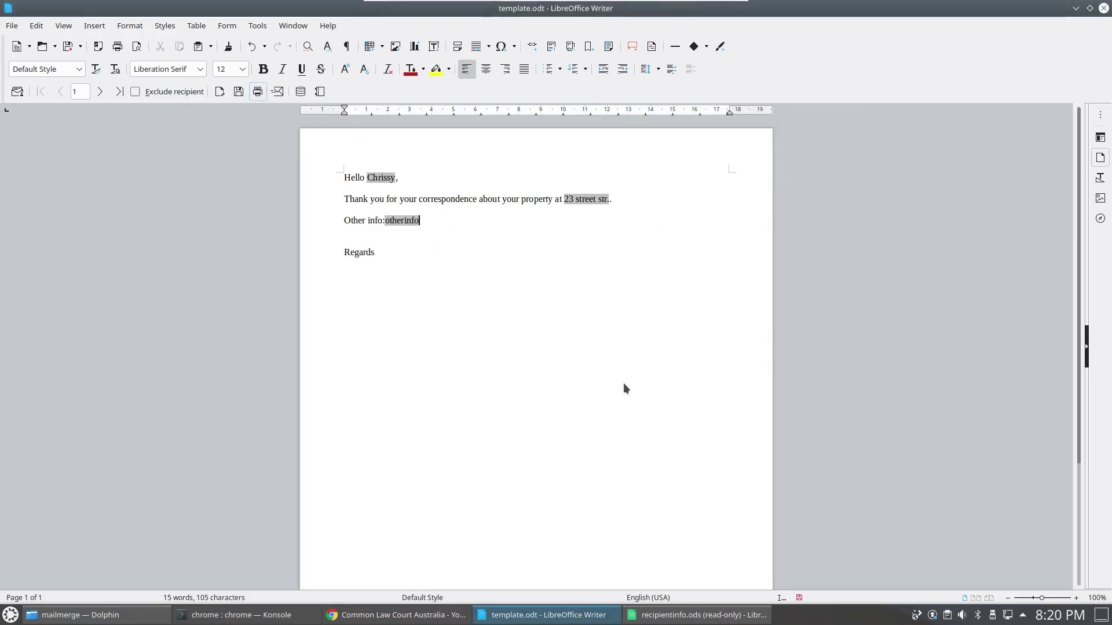
# Configure the merged email with the email field as recipient, the subject "Hello!" and HTML Message as the send format.
pyautogui.click(278, 91)
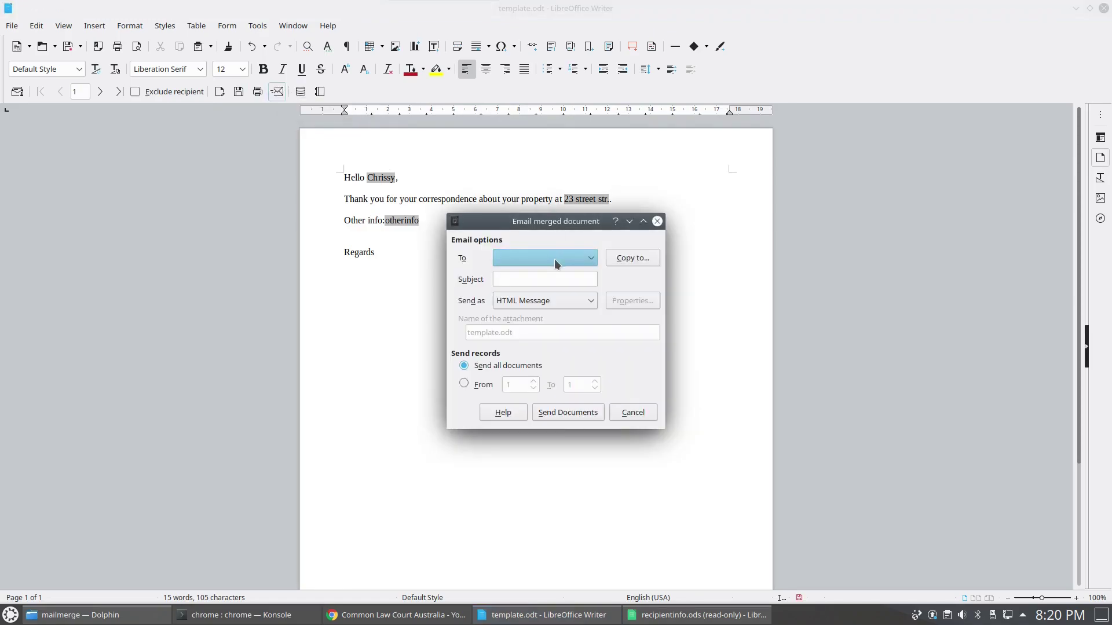
pyautogui.click(538, 257)
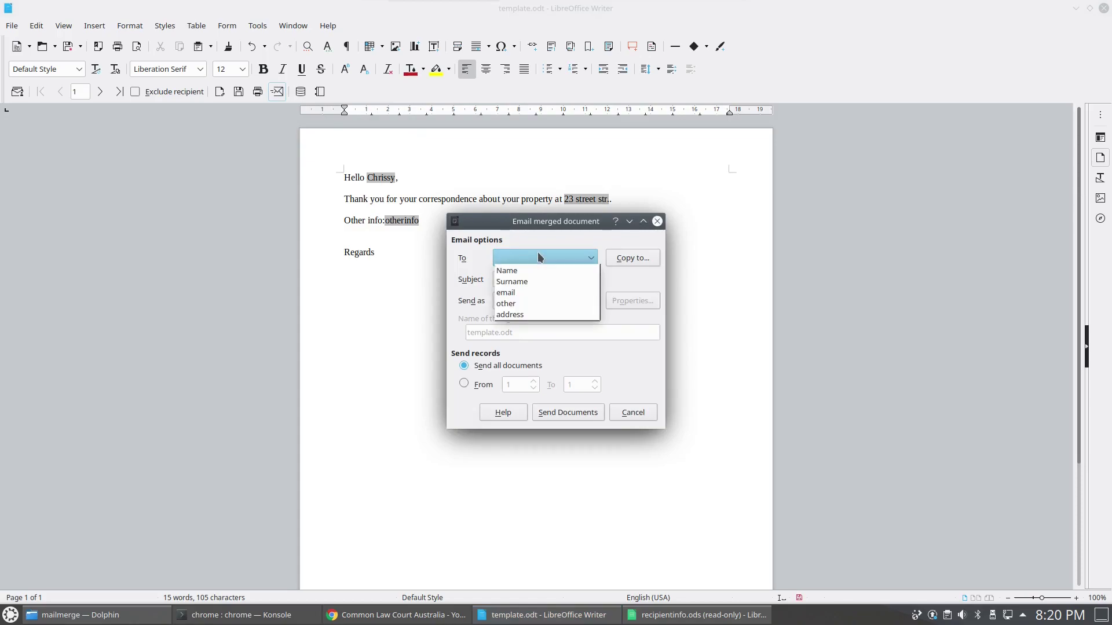
pyautogui.click(522, 293)
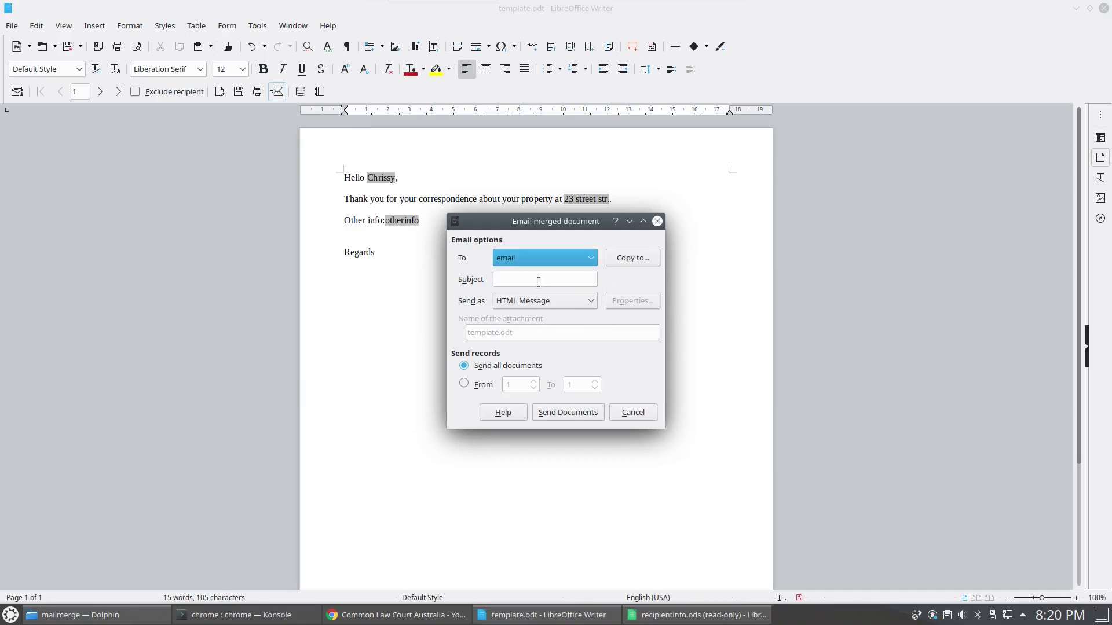
pyautogui.click(540, 280)
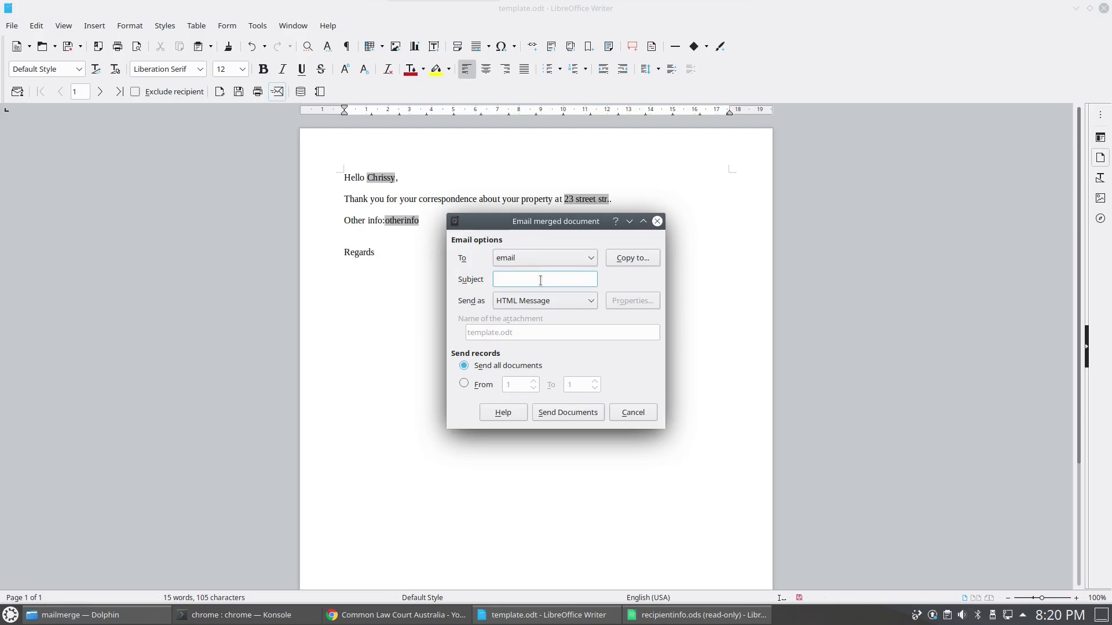
pyautogui.write('Hello!')
pyautogui.click(542, 301)
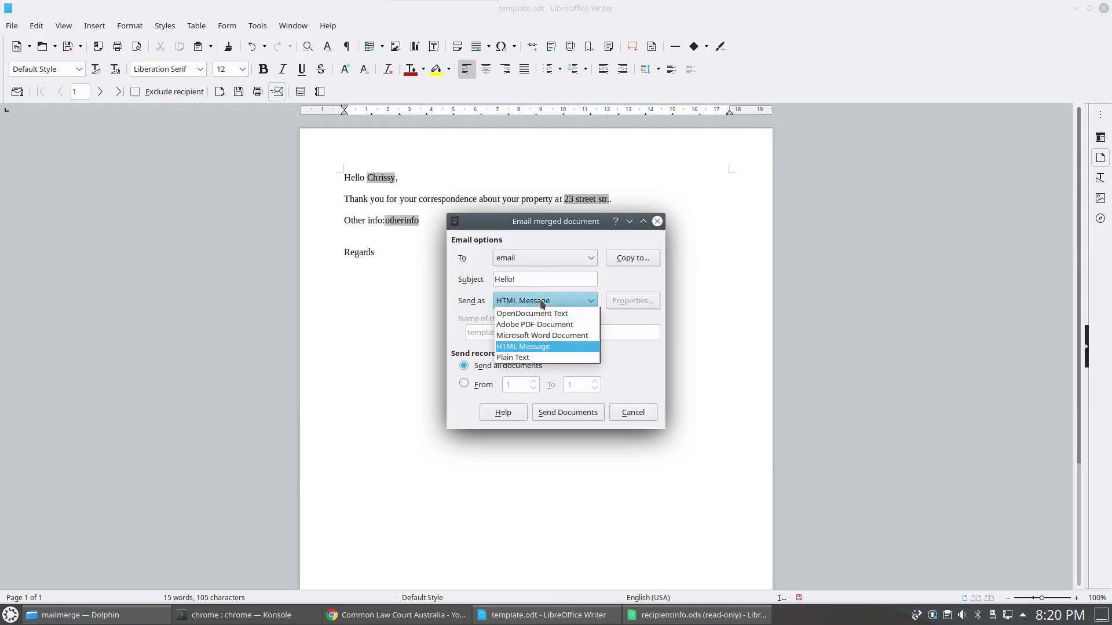
pyautogui.click(526, 347)
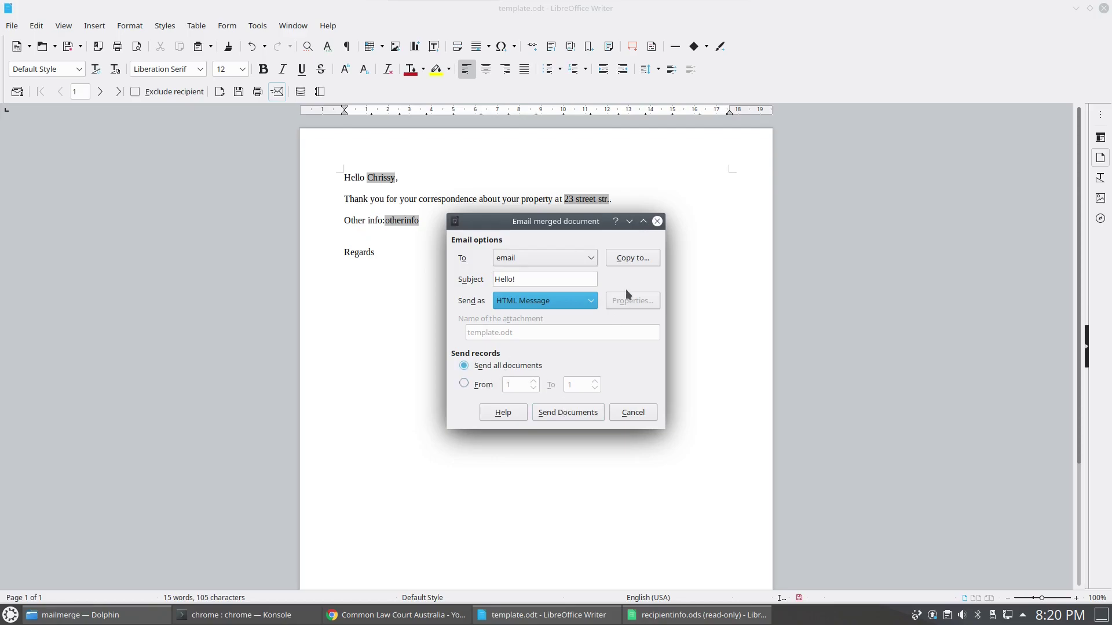
# Review the Cc and Bcc copy options, cancel them without adding addresses, and send the merged documents for all records.
pyautogui.click(624, 259)
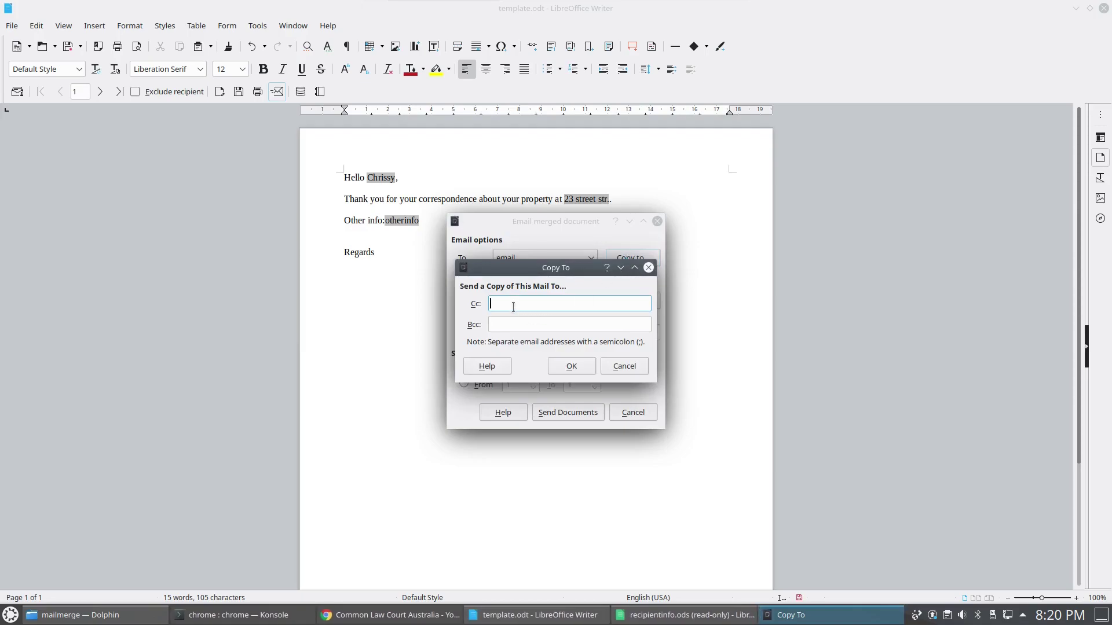
pyautogui.click(504, 326)
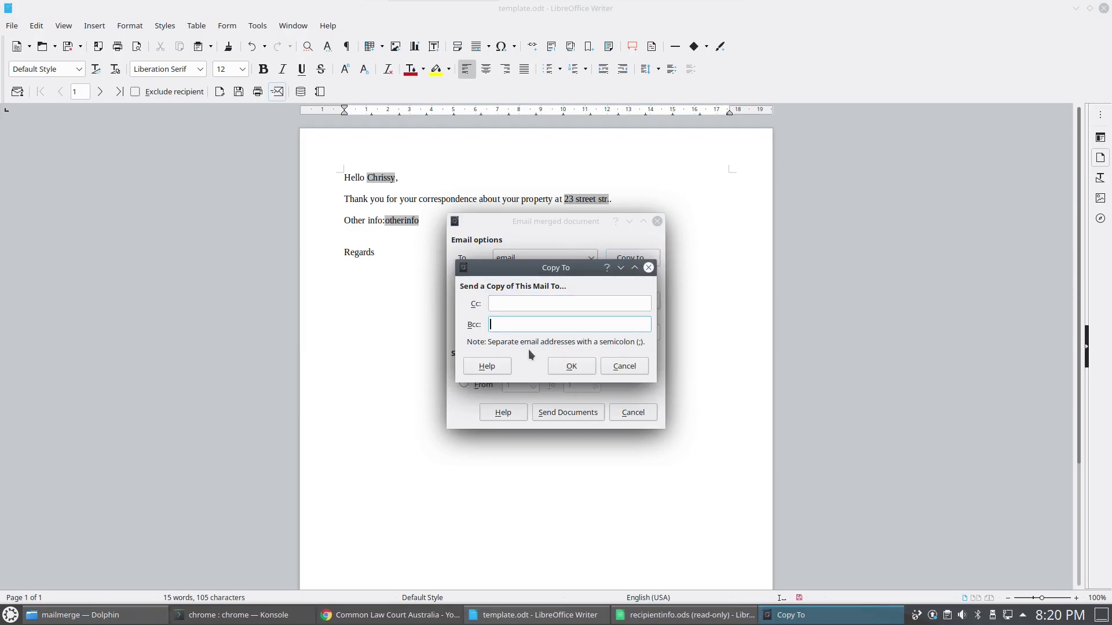
pyautogui.click(614, 367)
pyautogui.click(571, 415)
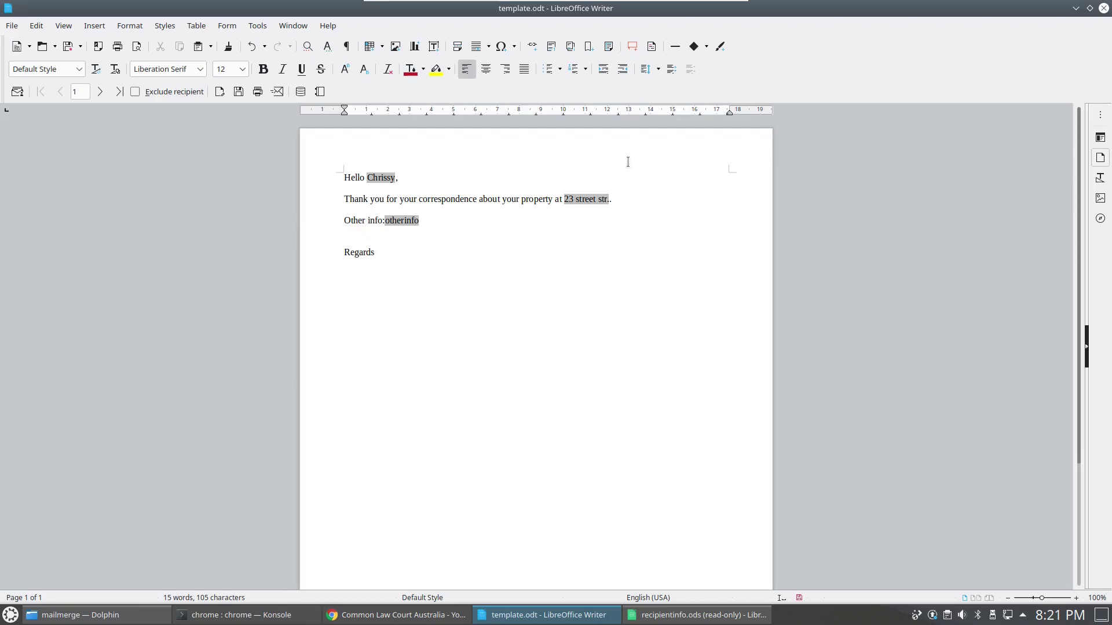
# Bring up the recipientinfo.ods records, minimize the virtual machine, and switch to SeaMonkey Mail to fetch new messages and open the Inbox.
pyautogui.click(673, 621)
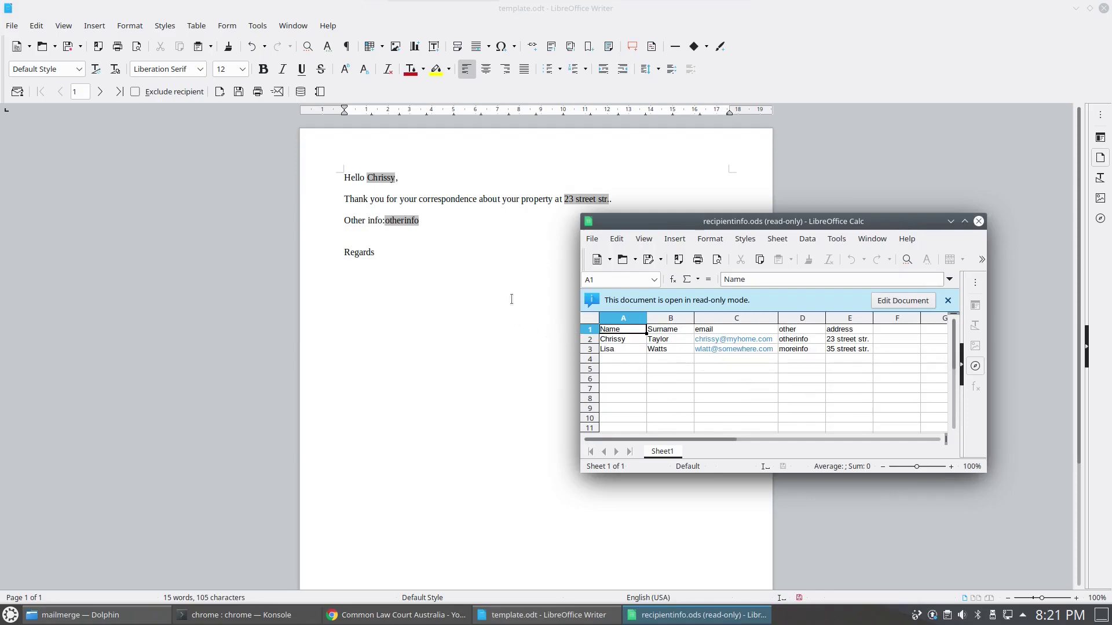
pyautogui.moveTo(603, 7)
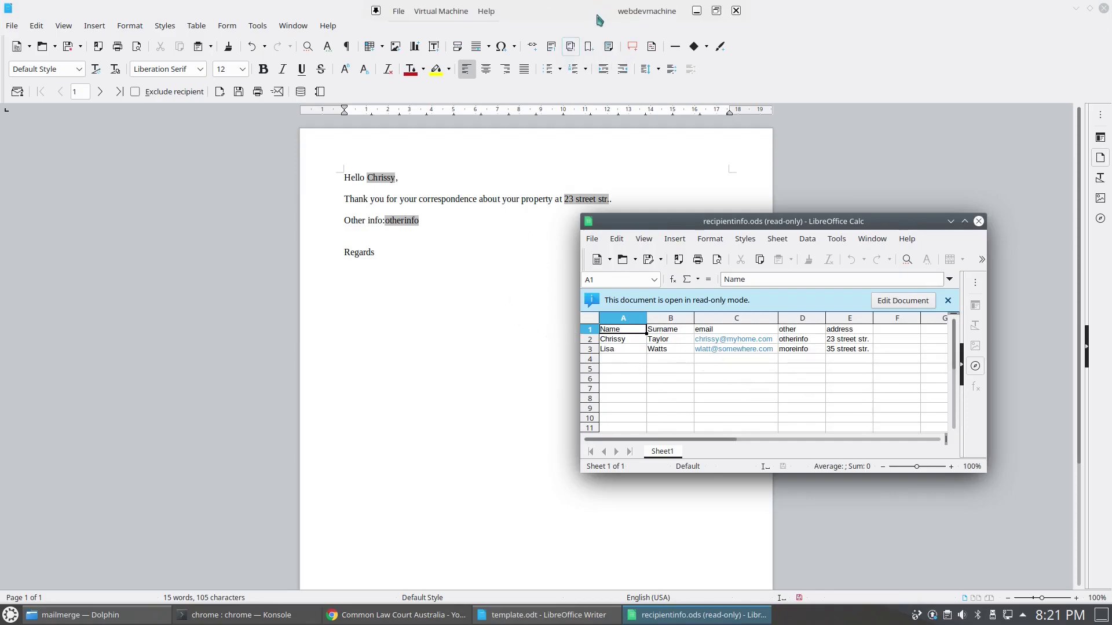
pyautogui.click(698, 11)
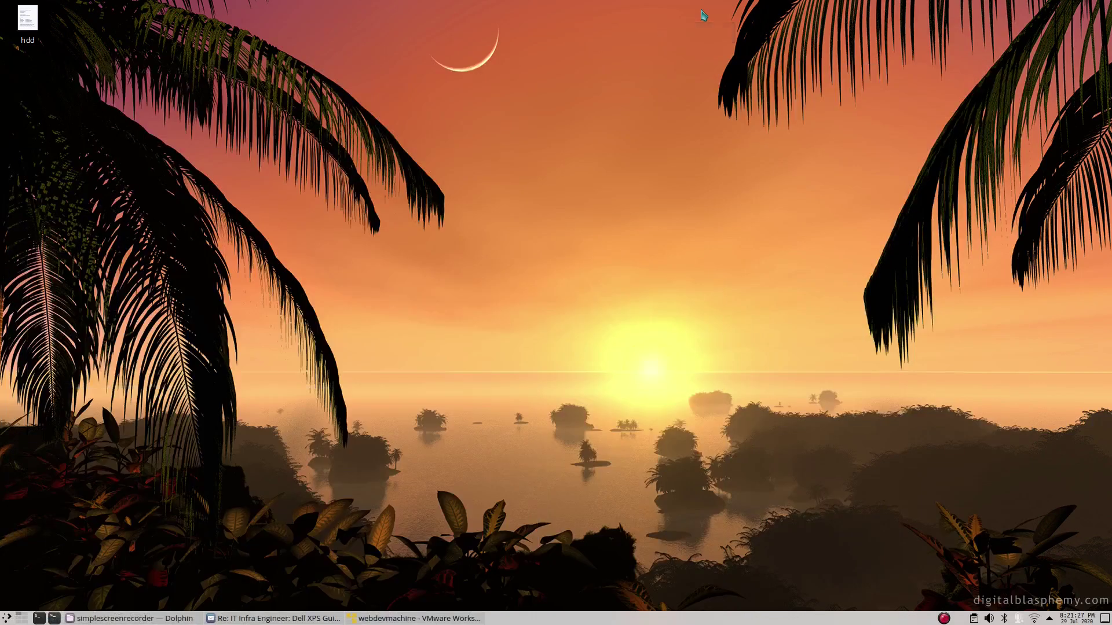
pyautogui.click(268, 620)
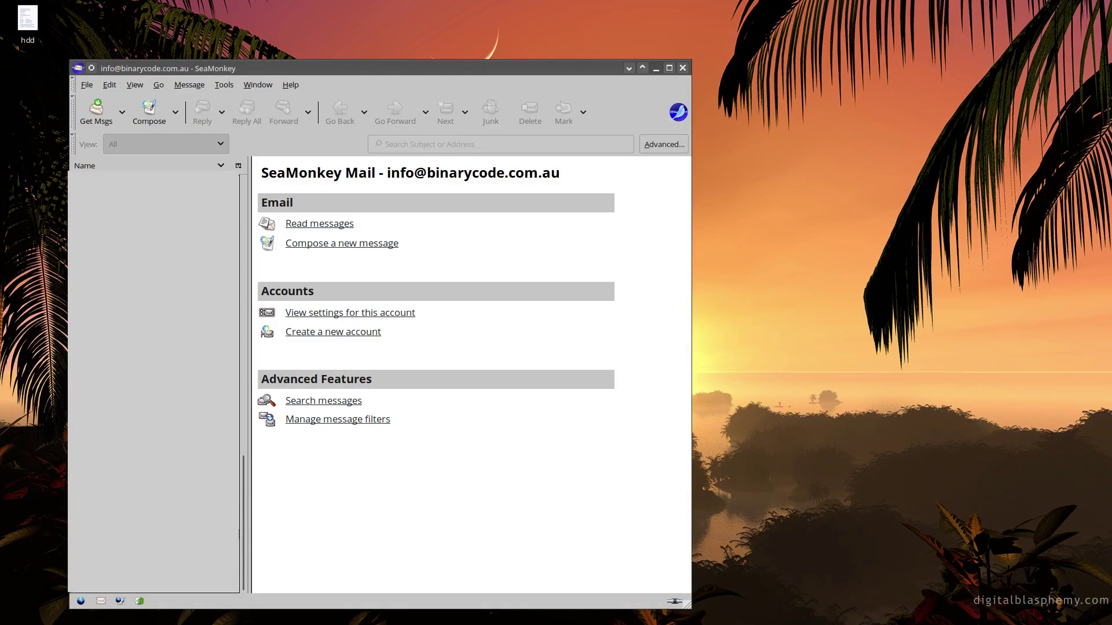
pyautogui.click(111, 120)
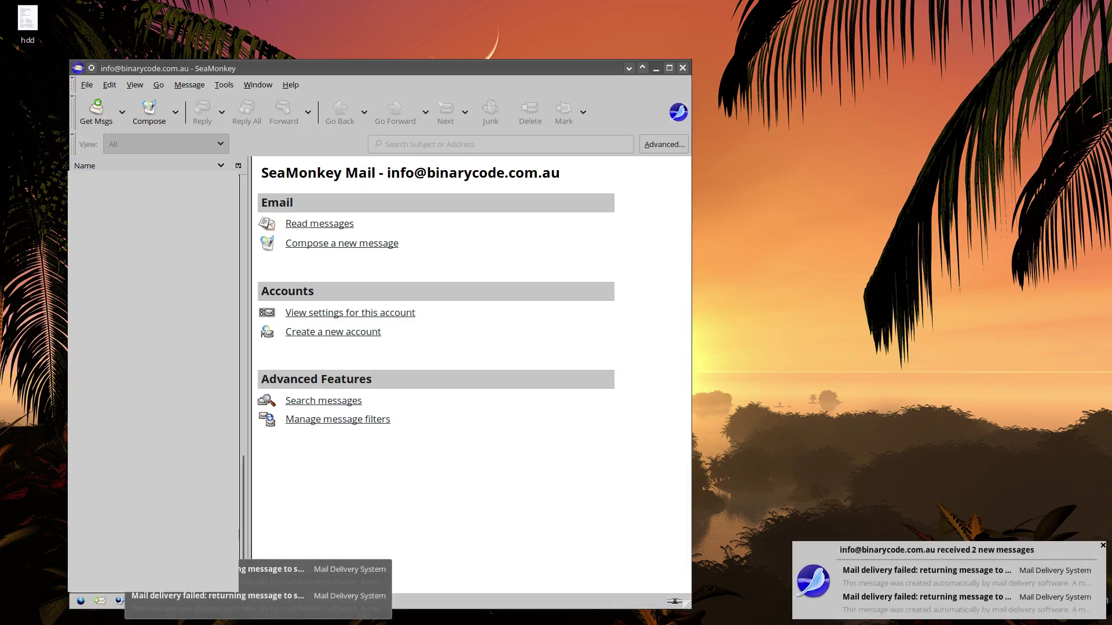
pyautogui.click(120, 600)
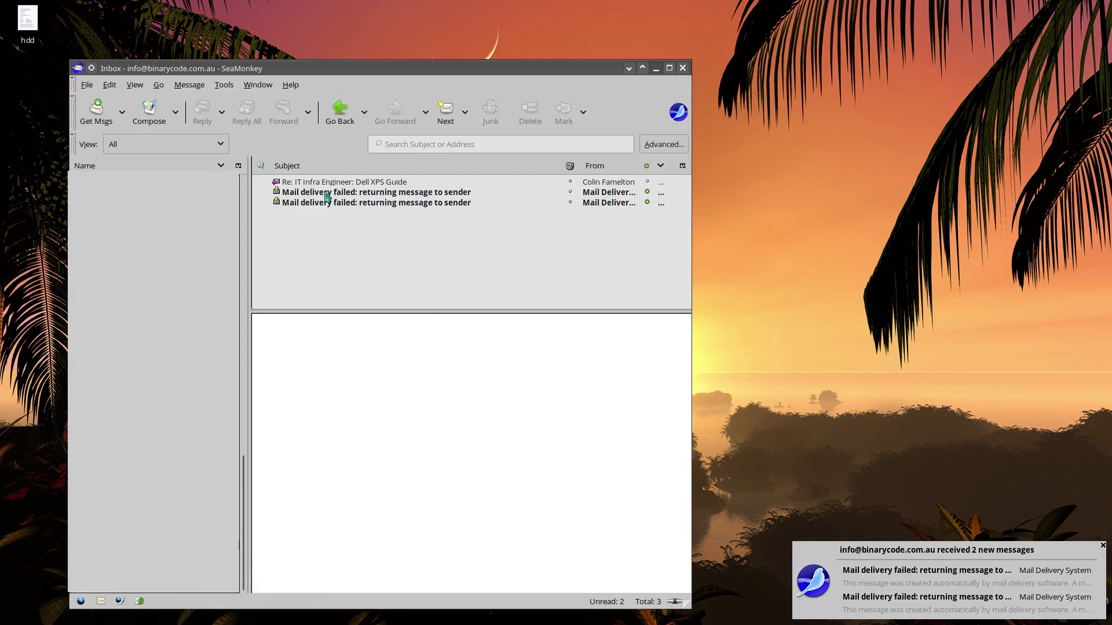
# Open the first returned delivery message, highlight the merged "Hello!" email quoted in it to check its contents, and close the message window.
pyautogui.doubleClick(365, 193)
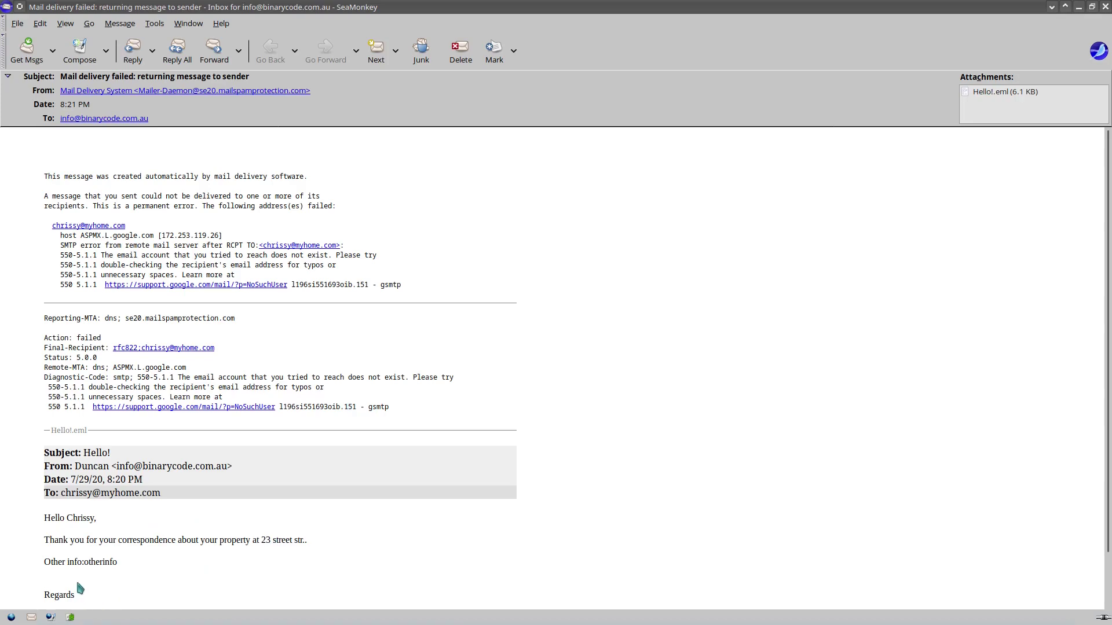
pyautogui.moveTo(77, 589); pyautogui.dragTo(33, 445)
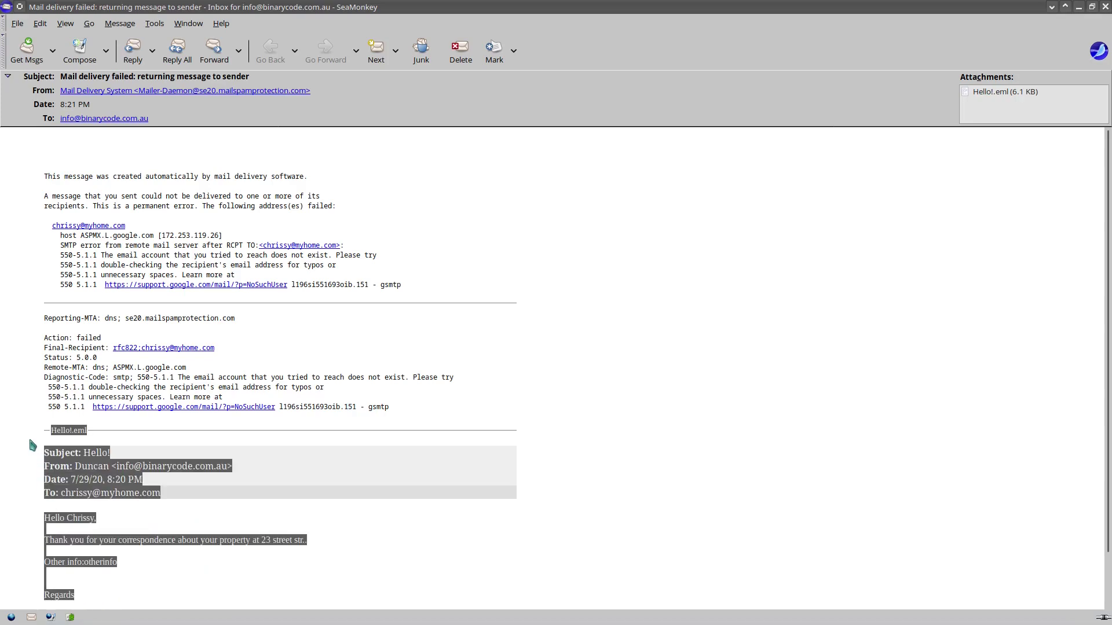
pyautogui.click(145, 490)
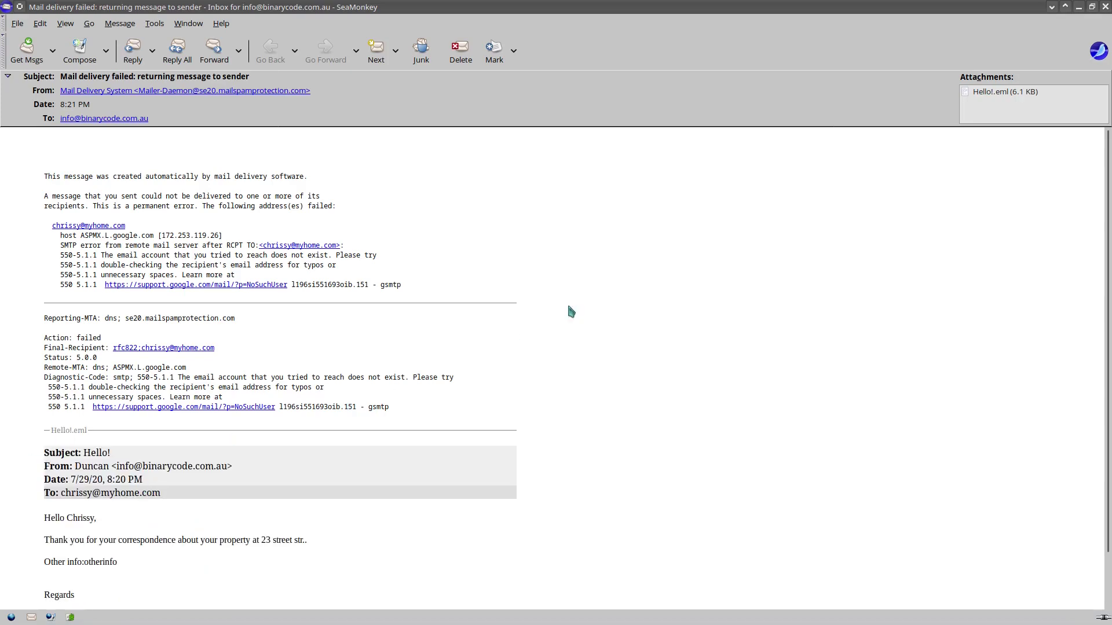
pyautogui.click(1105, 7)
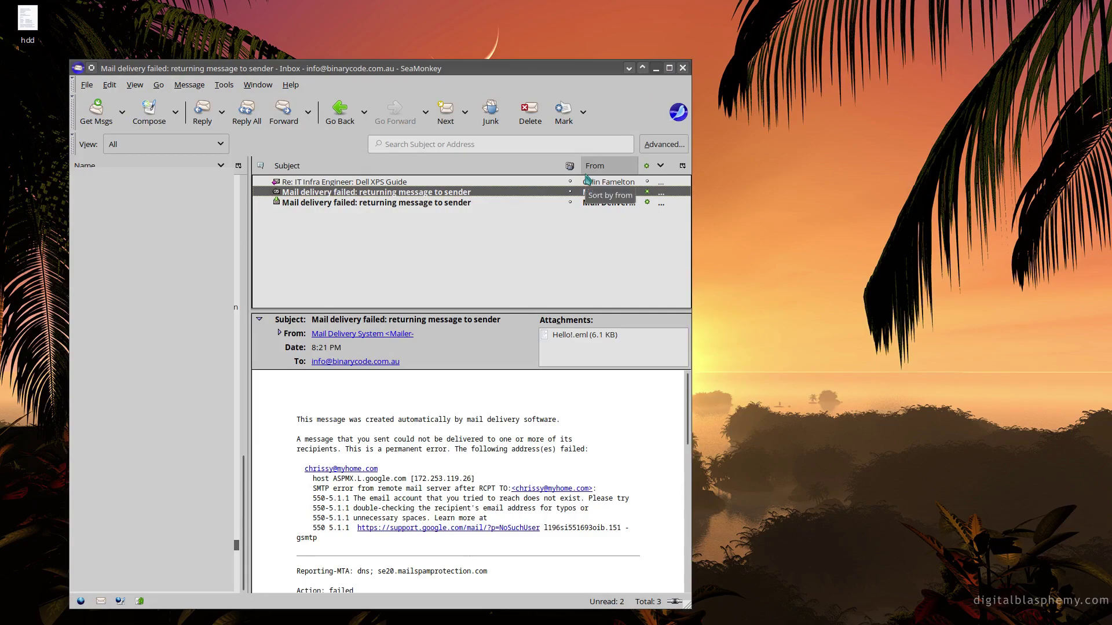
pyautogui.moveTo(379, 622)
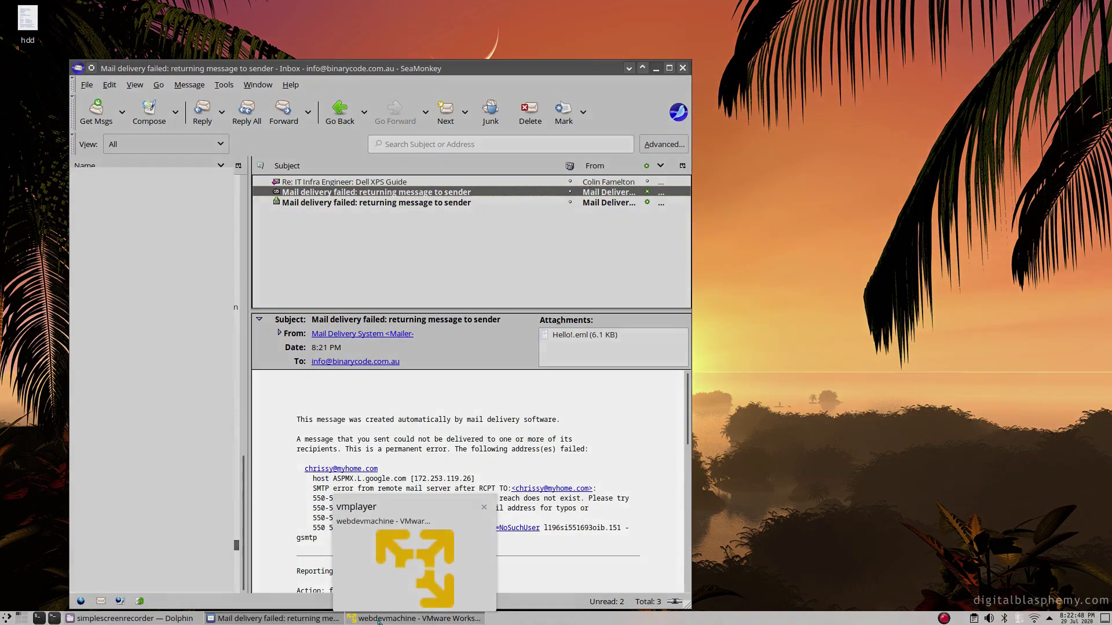